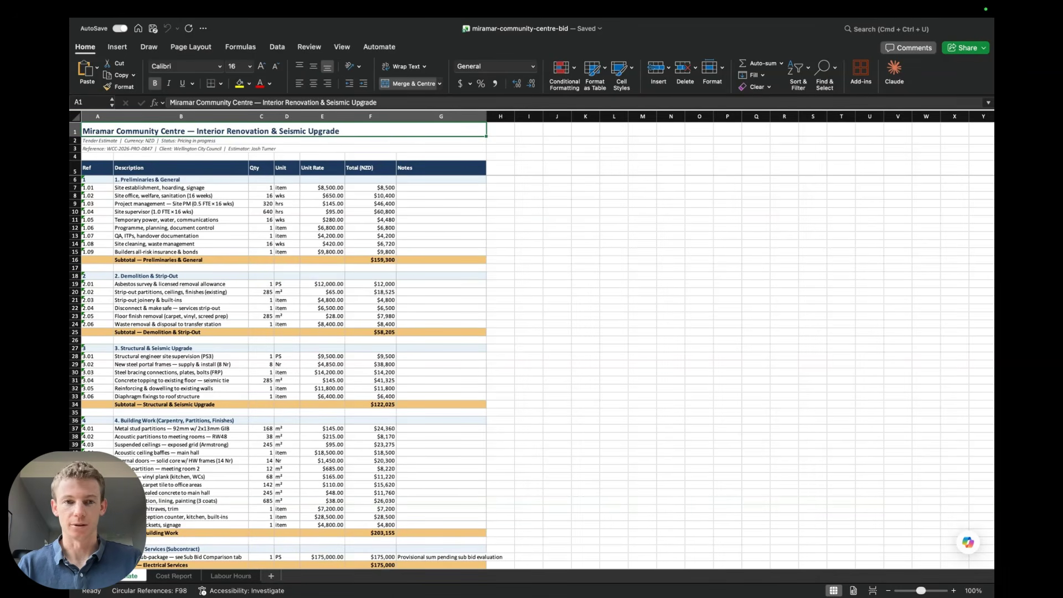
Inspect the Total formulas of the Preliminaries & General items down to their subtotal
{"action": "left_click", "coordinate": [470, 219]}
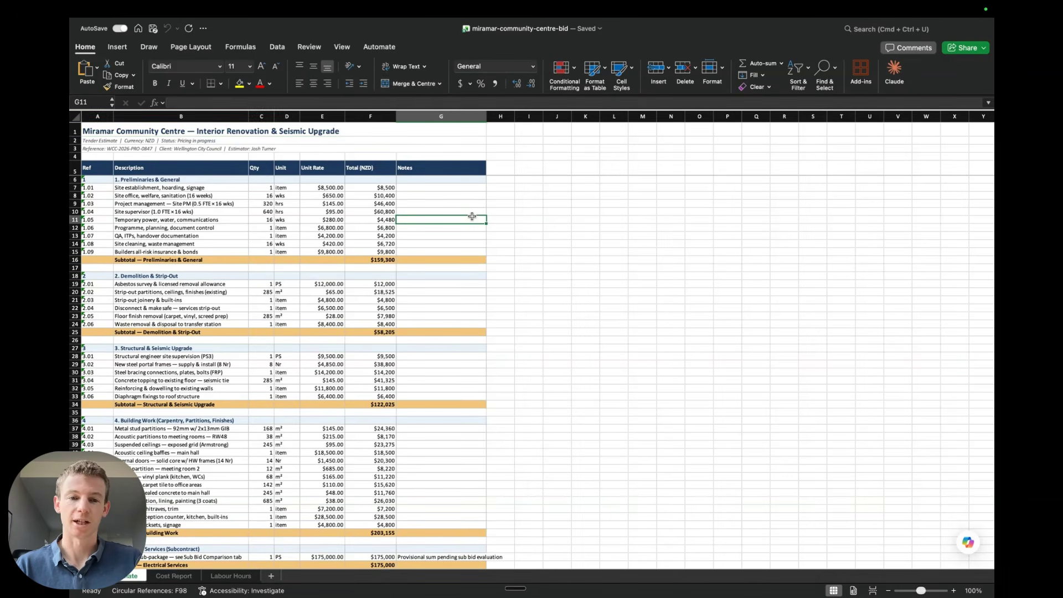
{"action": "left_click", "coordinate": [383, 244]}
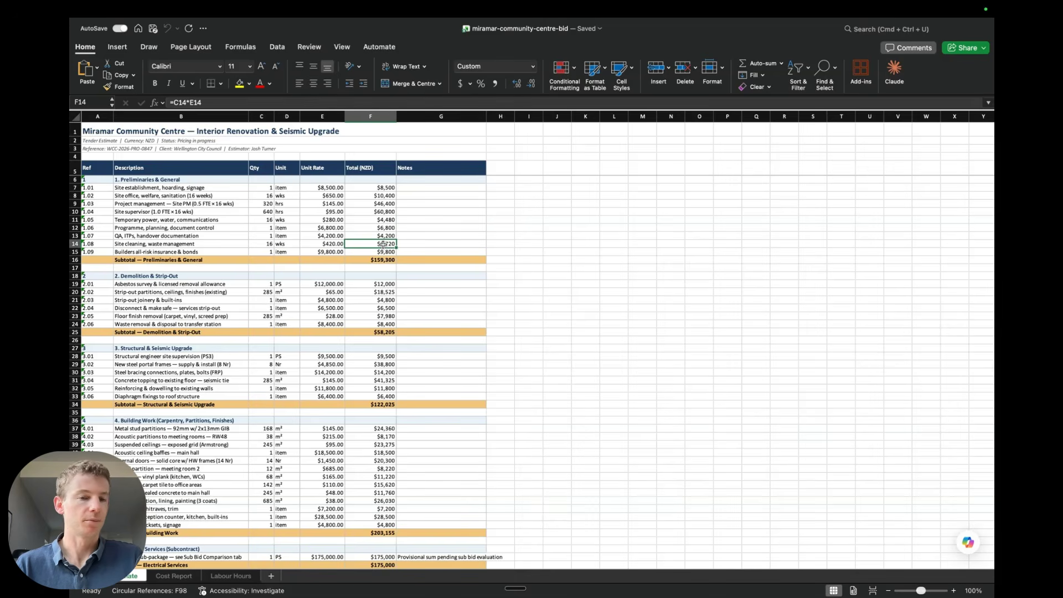
{"action": "key", "text": "Up"}
{"action": "key", "text": "Up"}
{"action": "key", "text": "Up"}
{"action": "key", "text": "Up"}
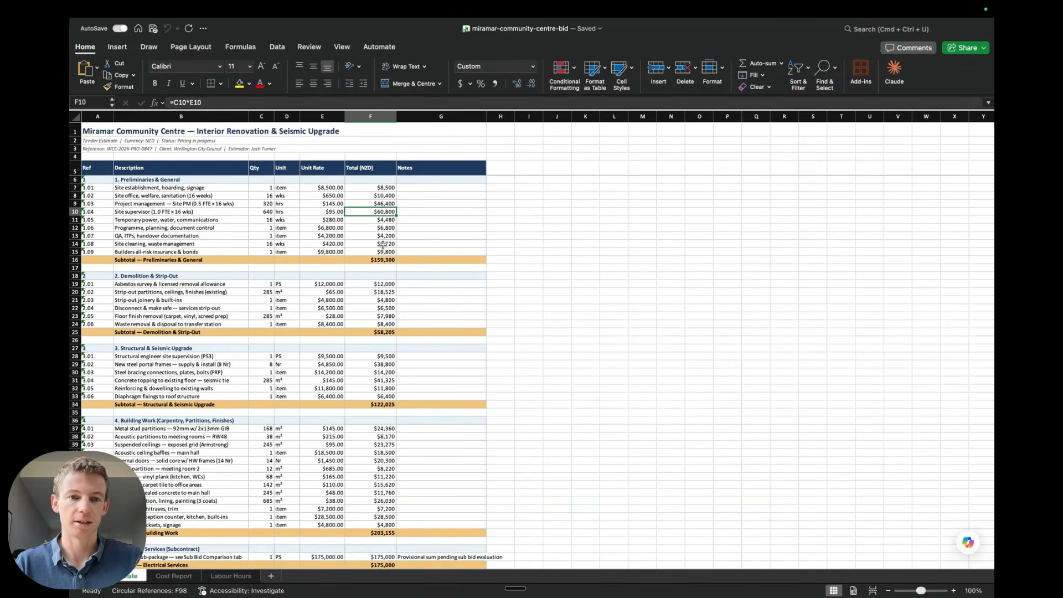
{"action": "key", "text": "Down"}
{"action": "key", "text": "Down"}
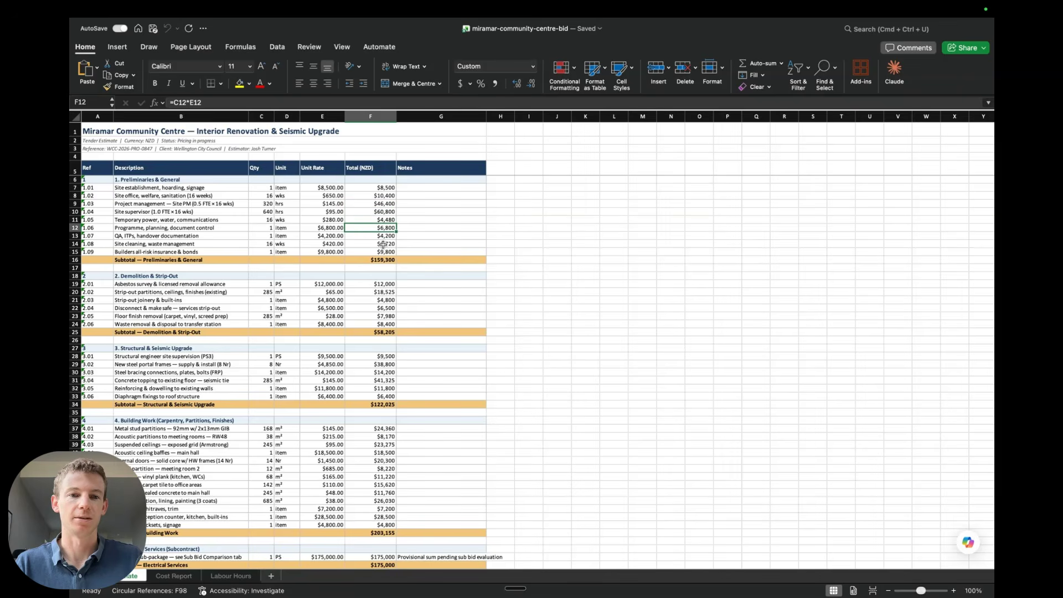
{"action": "key", "text": "Down"}
{"action": "key", "text": "Down"}
{"action": "key", "text": "Down"}
{"action": "key", "text": "Down"}
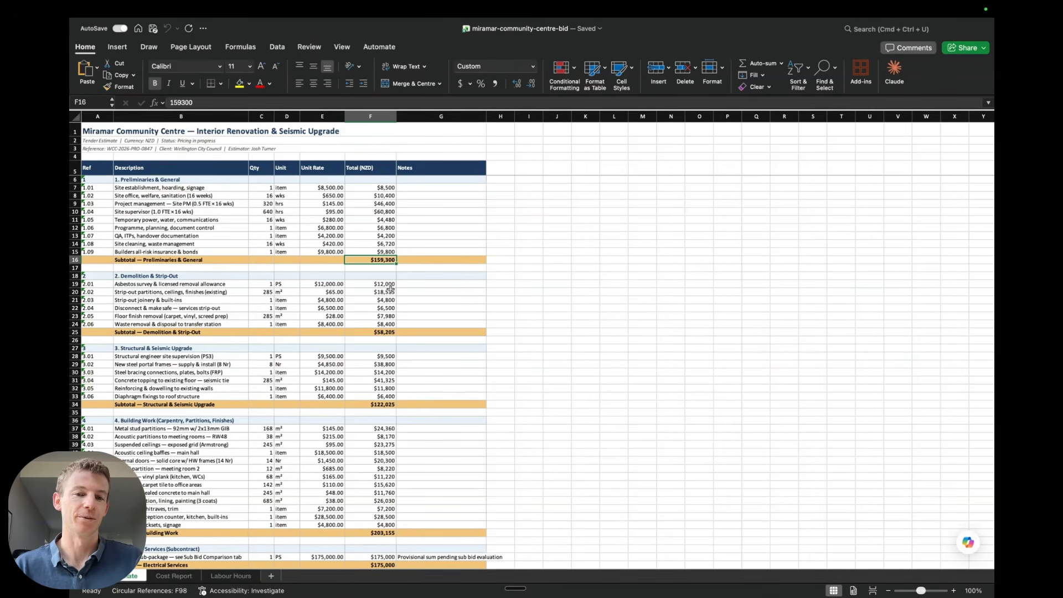
Inspect the Demolition & Strip-Out totals and the formula in its subtotal cell without changing it
{"action": "left_click", "coordinate": [377, 325]}
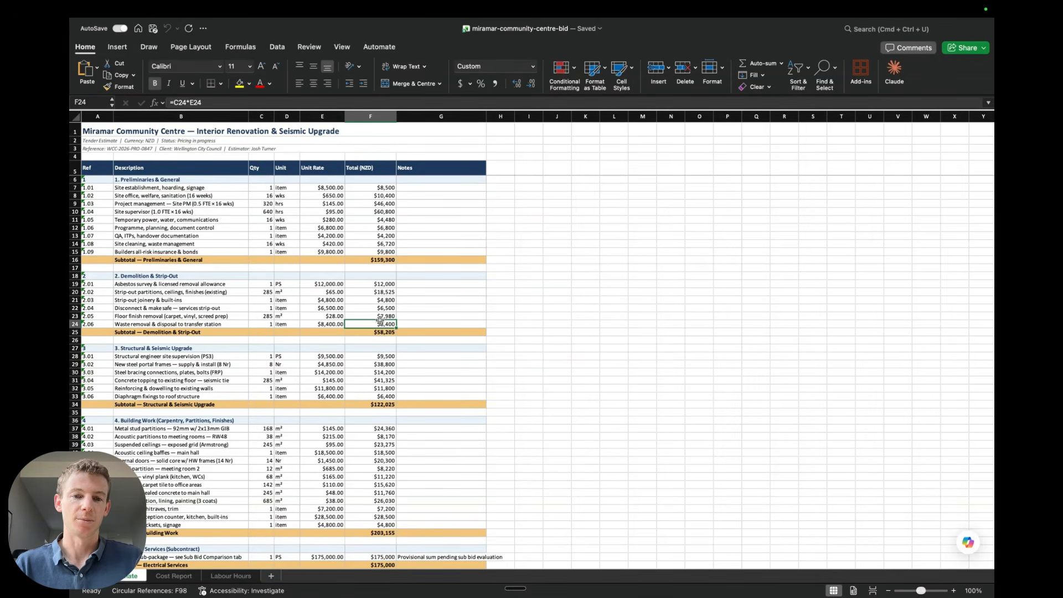
{"action": "key", "text": "Down"}
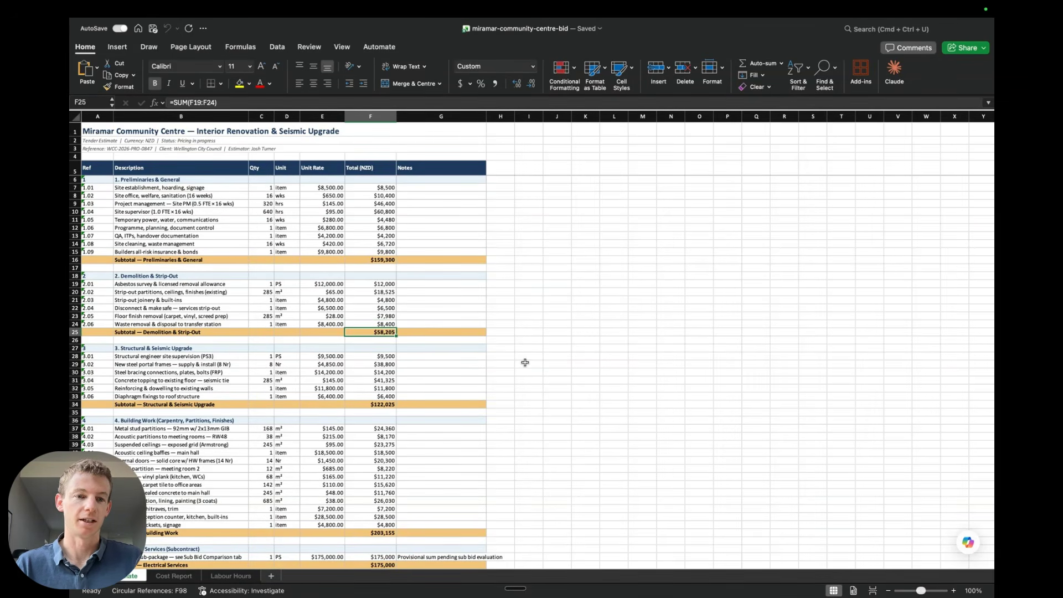
{"action": "double_click", "coordinate": [380, 333]}
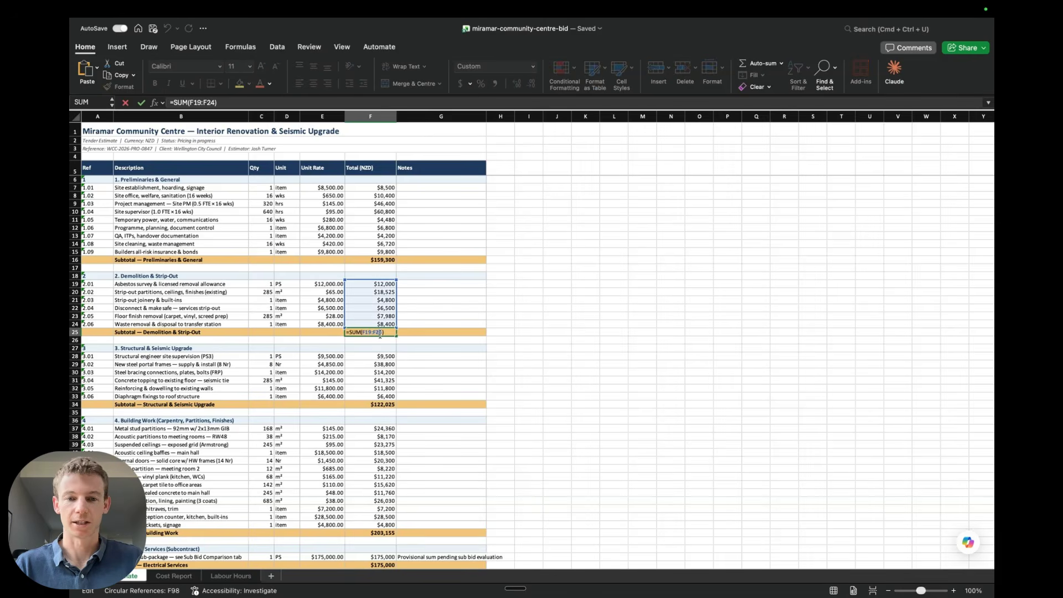
{"action": "key", "text": "Escape"}
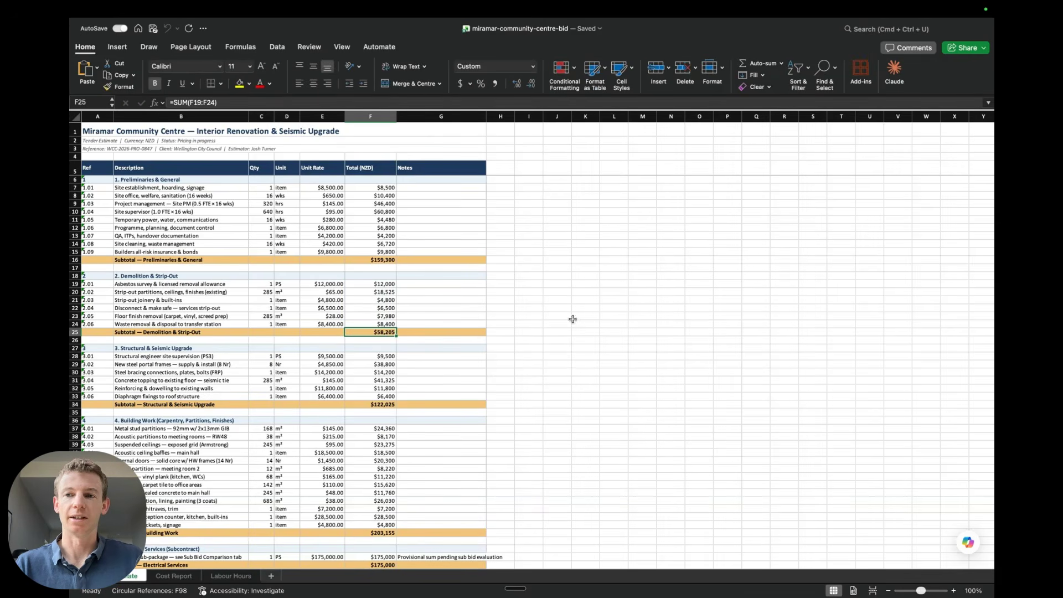
{"action": "left_click", "coordinate": [379, 244]}
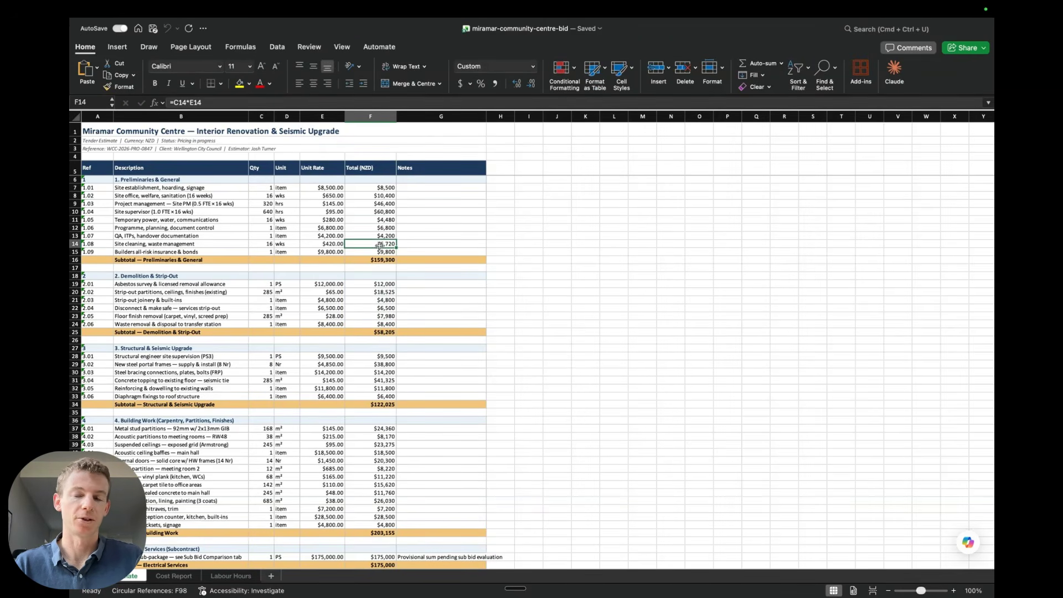
Open the Claude panel and run the /audit-xls skill to audit for formula errors, broken references and formatting errors
{"action": "key", "text": "ctrl+alt+c"}
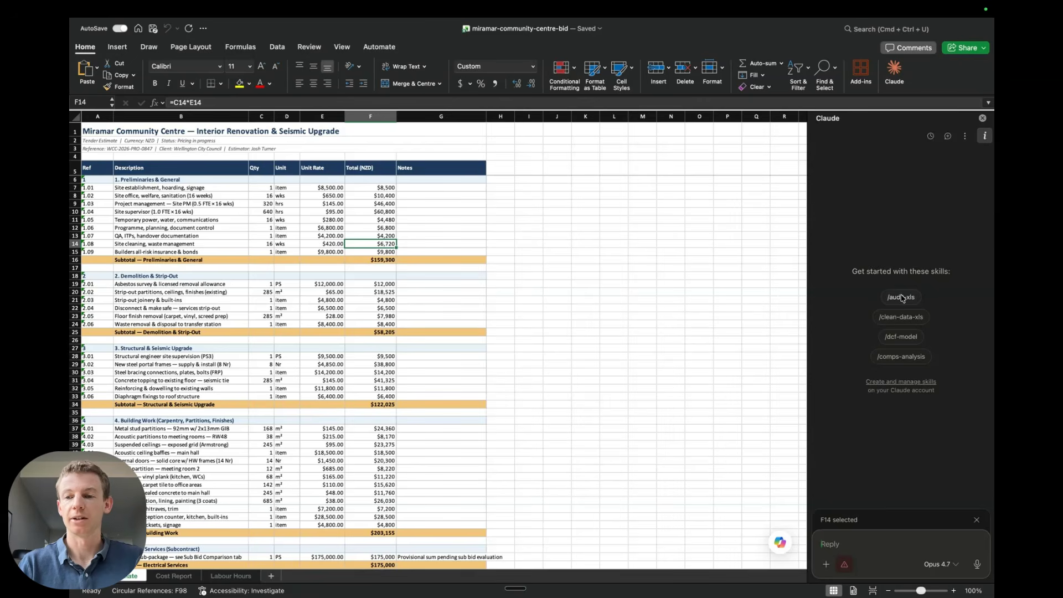
{"action": "left_click", "coordinate": [902, 298]}
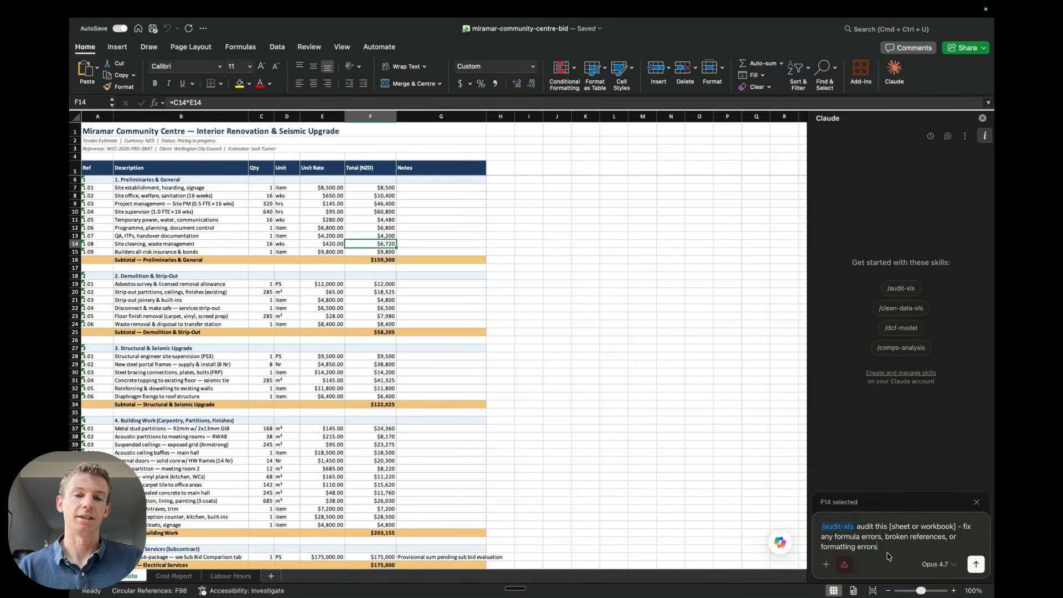
{"action": "key", "text": "Return"}
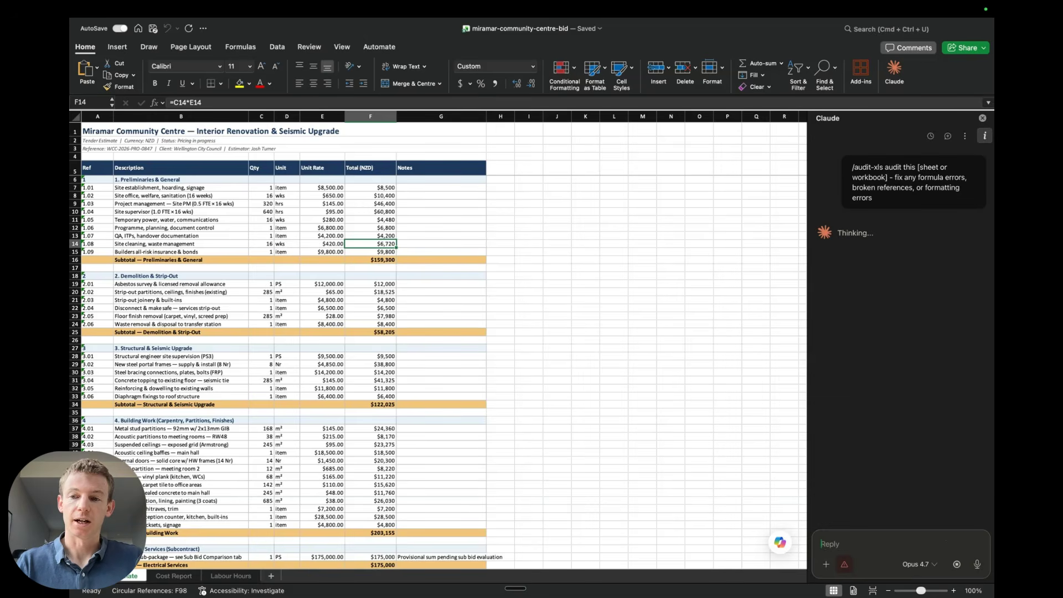
Choose Current sheet (Estimate) as the audit scope
{"action": "left_click", "coordinate": [845, 566]}
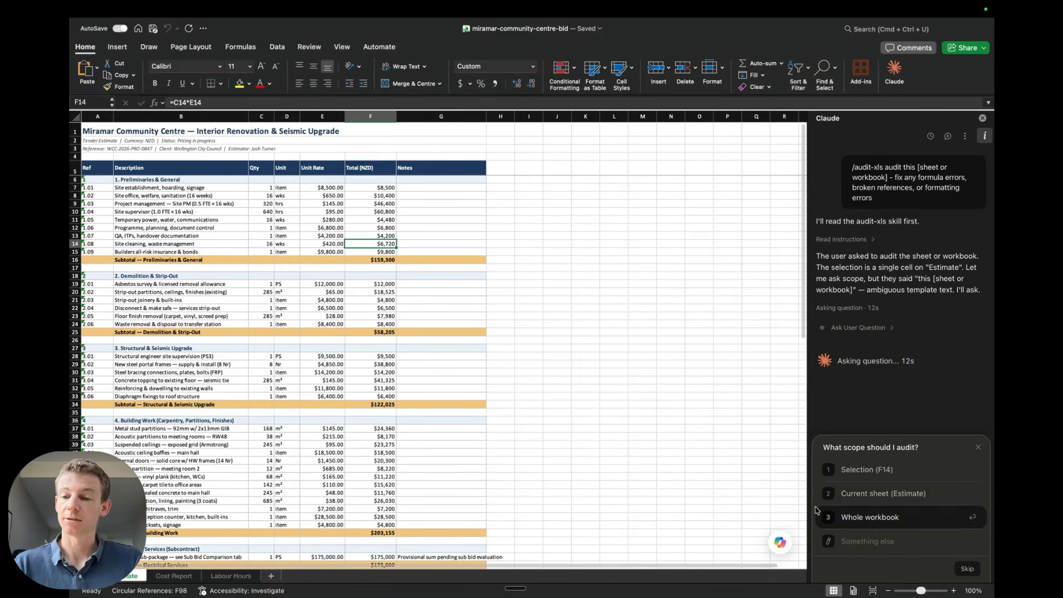
{"action": "left_click", "coordinate": [880, 498]}
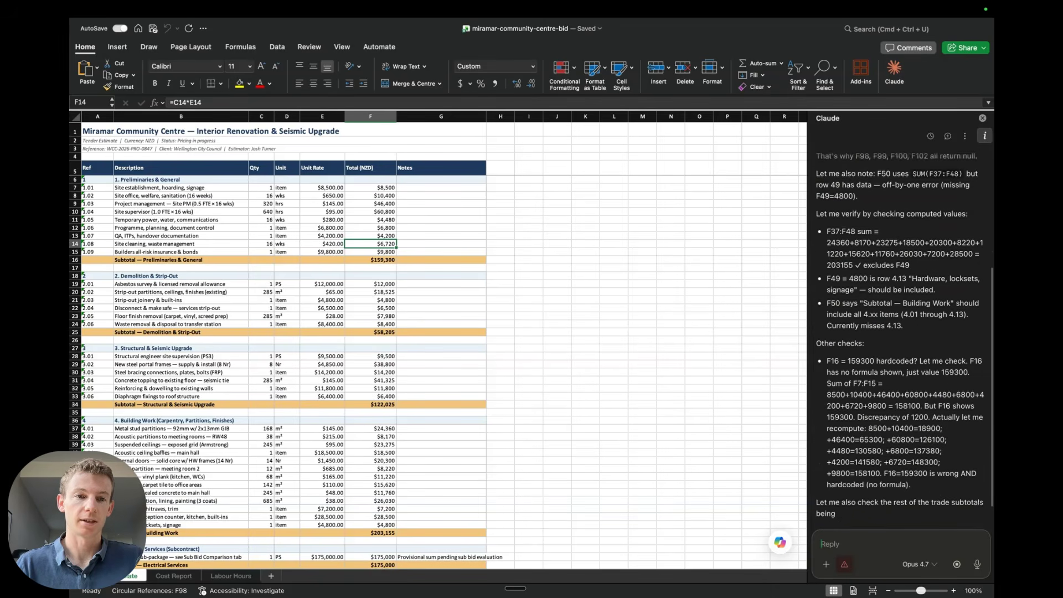
Widen the Claude panel and review the audit findings table, then restore the panel width
{"action": "left_click", "coordinate": [378, 252]}
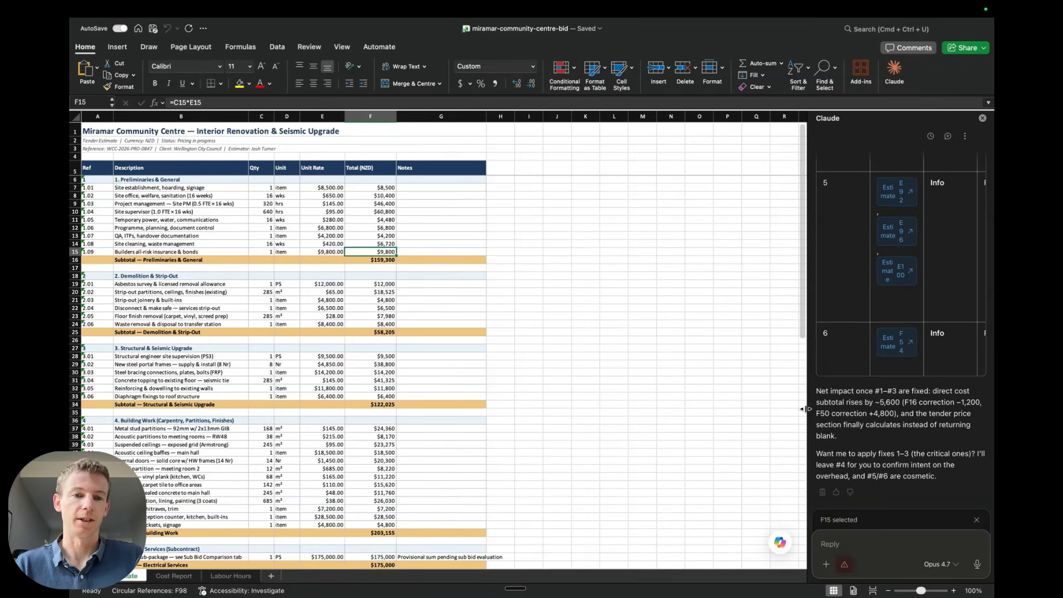
{"action": "left_click_drag", "start_coordinate": [805, 408], "coordinate": [460, 410]}
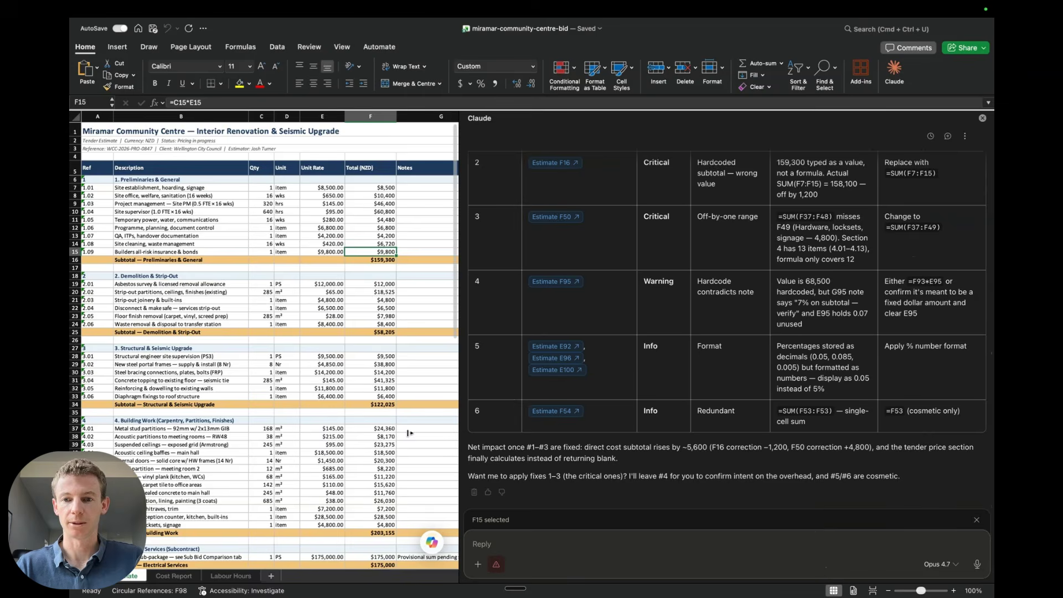
{"action": "scroll", "coordinate": [636, 418], "scroll_direction": "up", "scroll_amount": 5}
{"action": "scroll", "coordinate": [637, 418], "scroll_direction": "down", "scroll_amount": 2}
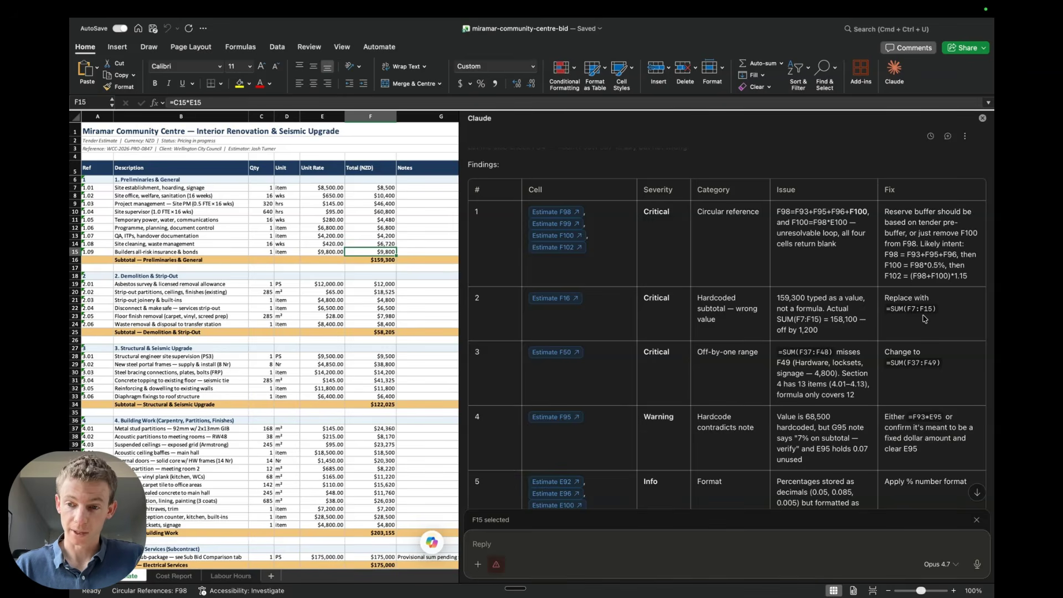
{"action": "scroll", "coordinate": [927, 394], "scroll_direction": "down", "scroll_amount": 3}
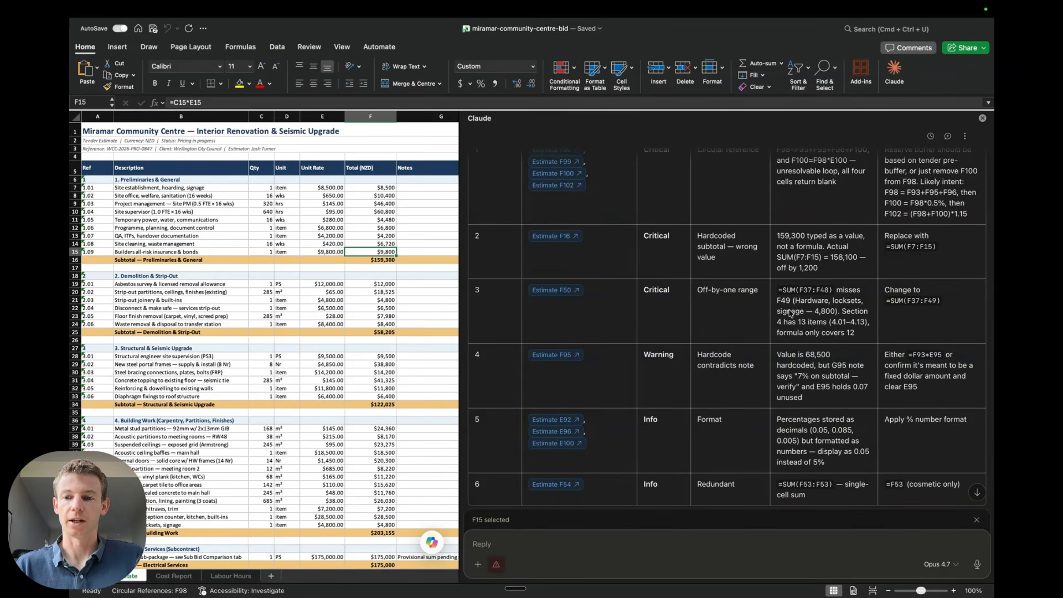
{"action": "scroll", "coordinate": [790, 314], "scroll_direction": "down", "scroll_amount": 3}
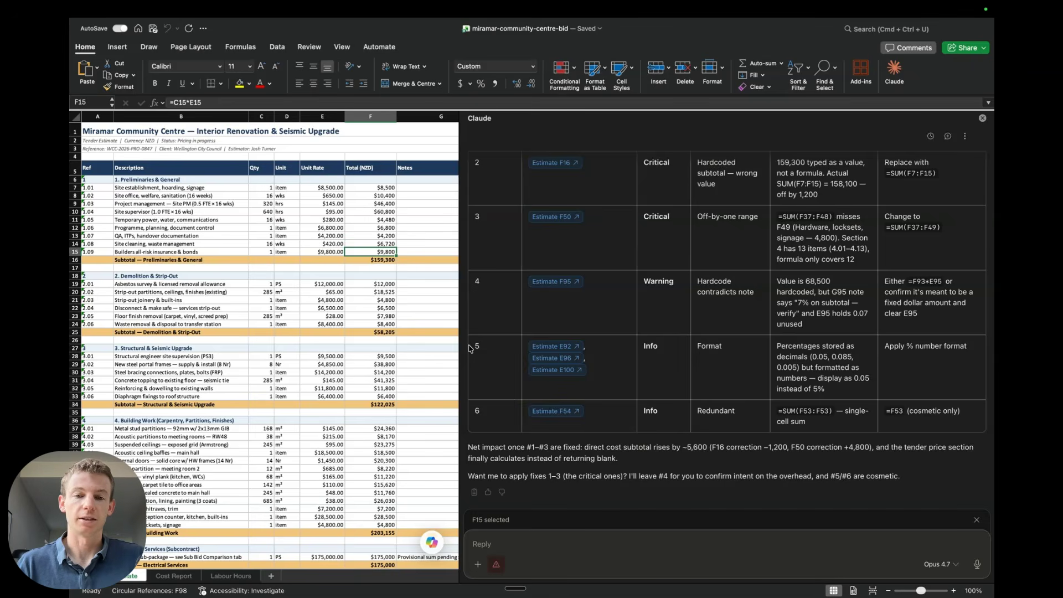
{"action": "left_click_drag", "start_coordinate": [459, 348], "coordinate": [779, 329]}
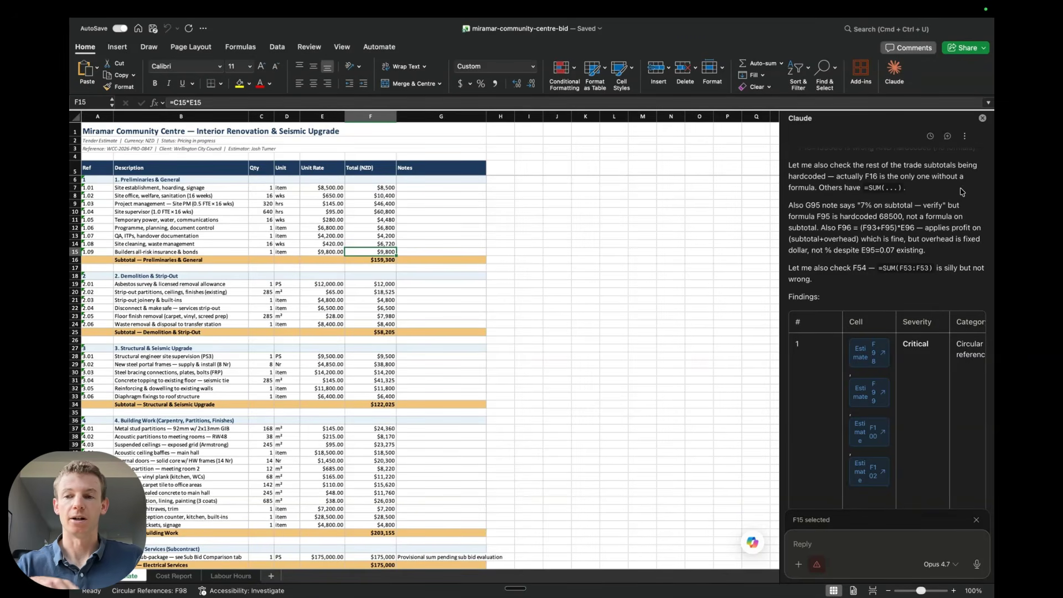
In a new chat, send the electrical sub-bid comparison prompt with the three quote PDFs and RFQ scope attached
{"action": "left_click", "coordinate": [947, 137]}
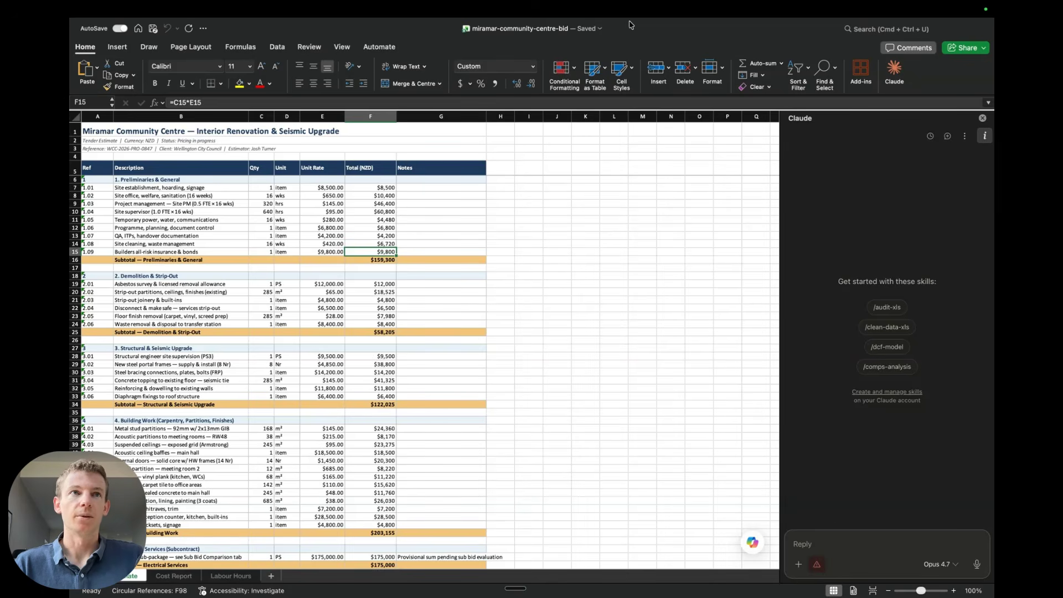
{"action": "key", "text": "super+Tab"}
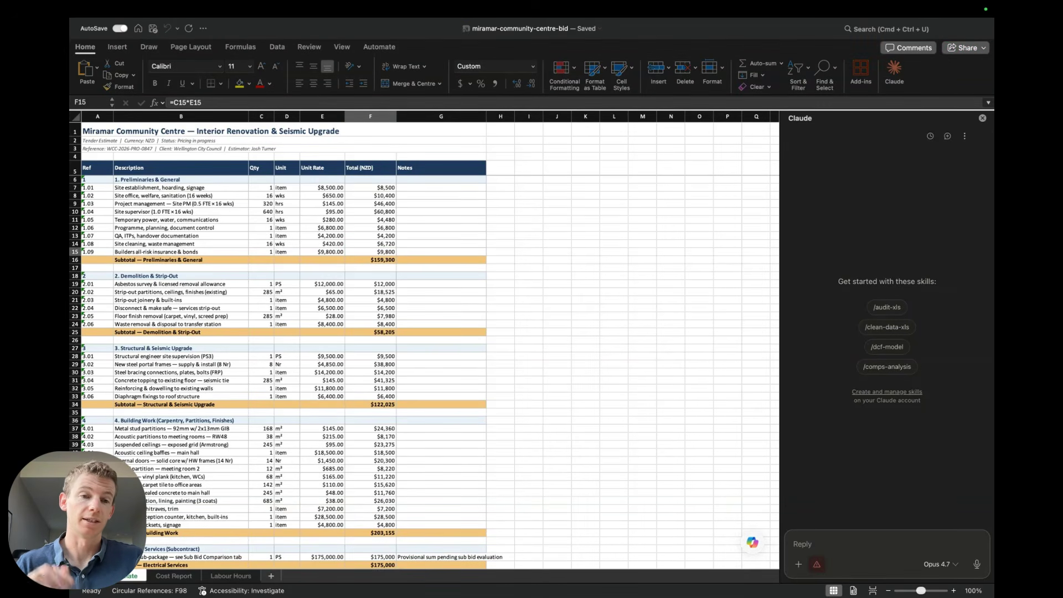
{"action": "left_click", "coordinate": [738, 371]}
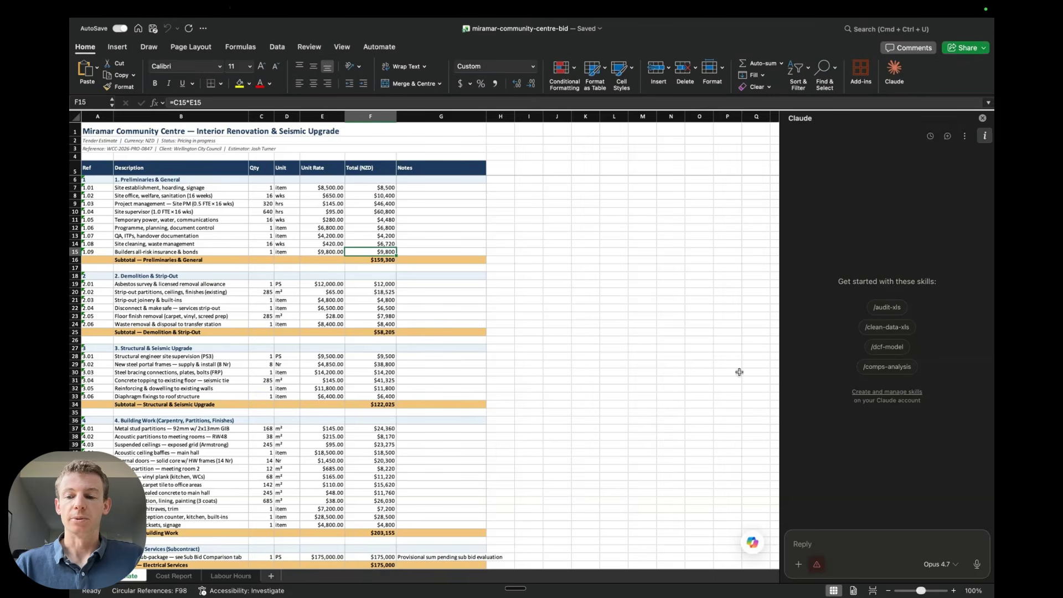
{"action": "left_click", "coordinate": [826, 540]}
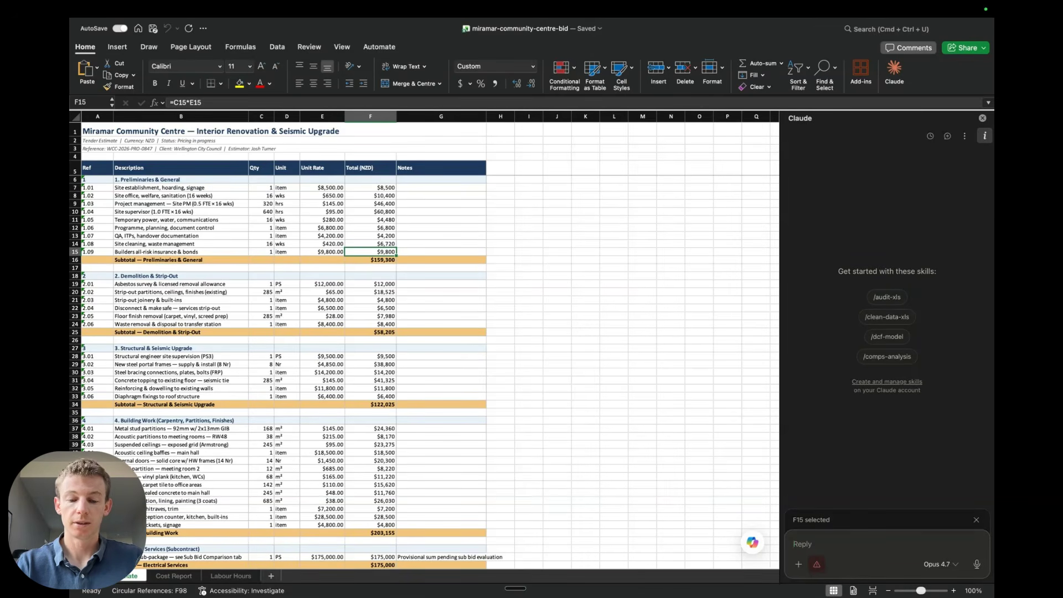
{"action": "type", "text": "I've received three electrical sub-bids for the Miramar Community Centre project. The RFQ scope document is attached, along with quotes from Coastal Electrics, Spark and Wire, and Metro Electrical.  This project is NZD, the package is electrical services for a community centre seismic upgrade in Wellington, and our internal budget allowance for this package is $175,000.  Please run a full sub-bid comparison using the subcontractor quote analysis skill. Create the comparison tabs in this active workbook so it sits alongside the rest of the project. I want the Executive Summary, Price Comparison, Scope & Exclusions, and Adjusted Comparison tabs at a minimum. Use NZ tendering conventions."}
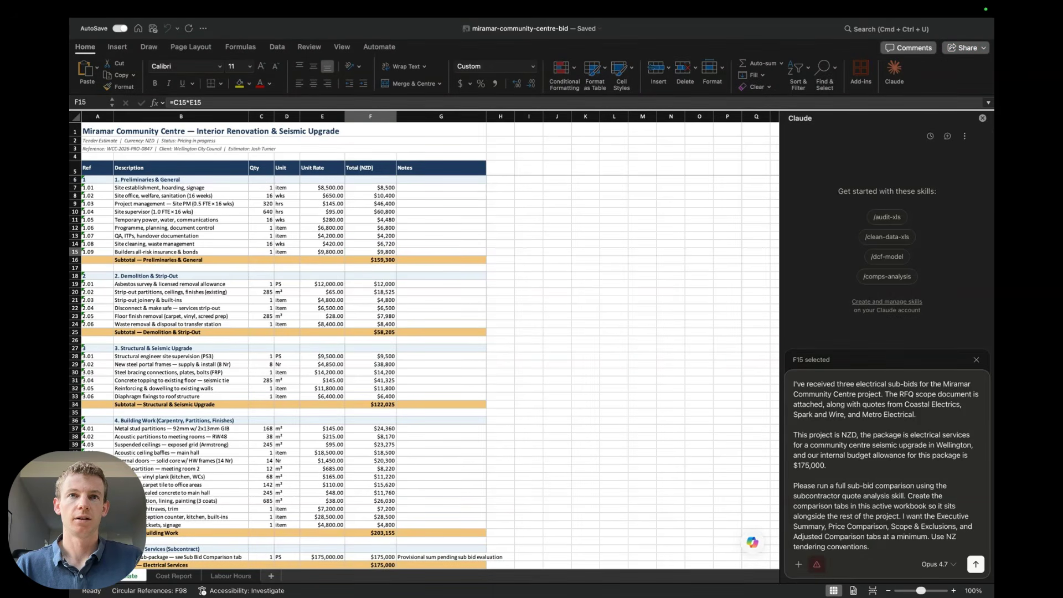
{"action": "left_click_drag", "start_coordinate": [720, 365], "coordinate": [893, 443]}
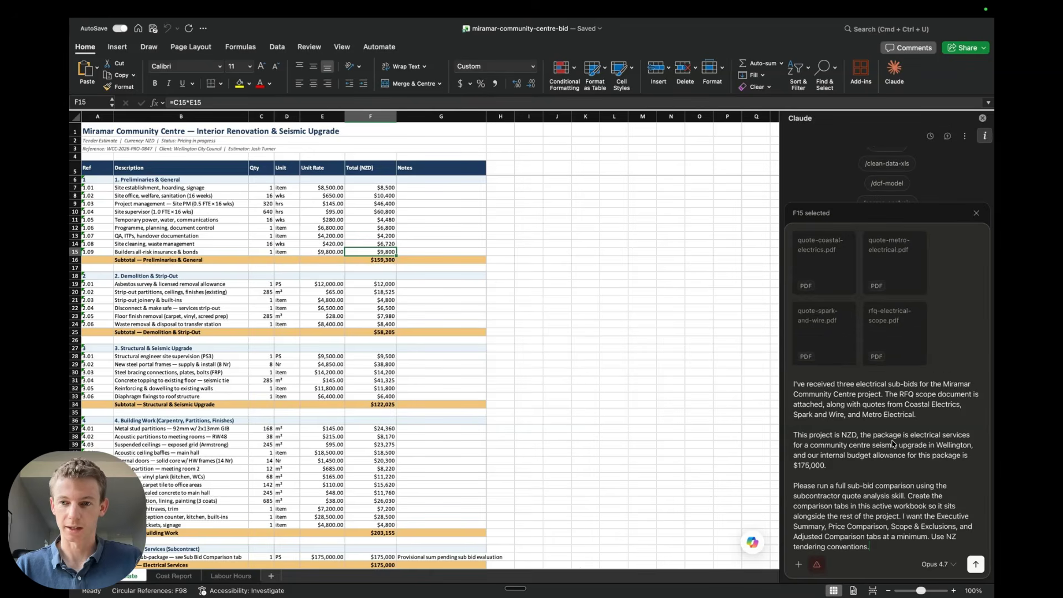
{"action": "key", "text": "Return"}
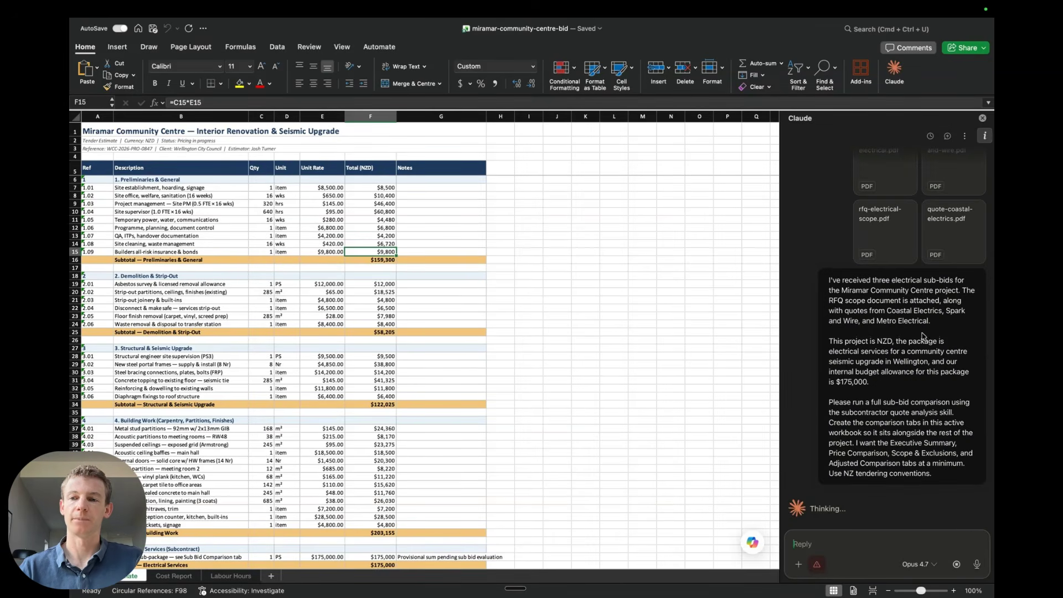
Open the attached Spark & Wire quote PDF and review its pricing table
{"action": "scroll", "coordinate": [923, 336], "scroll_direction": "up", "scroll_amount": 2}
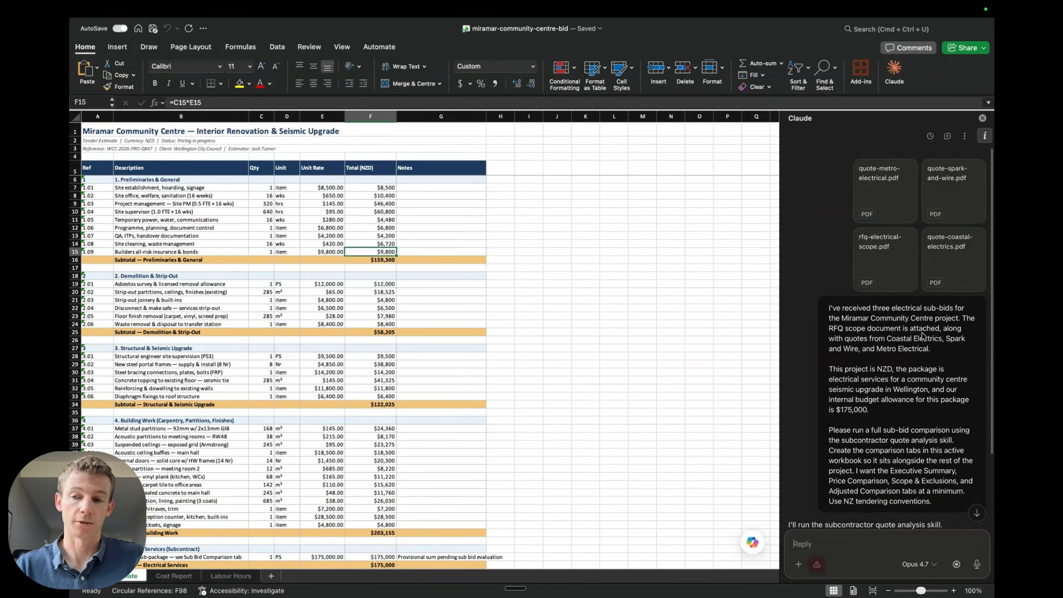
{"action": "scroll", "coordinate": [924, 336], "scroll_direction": "down", "scroll_amount": 1}
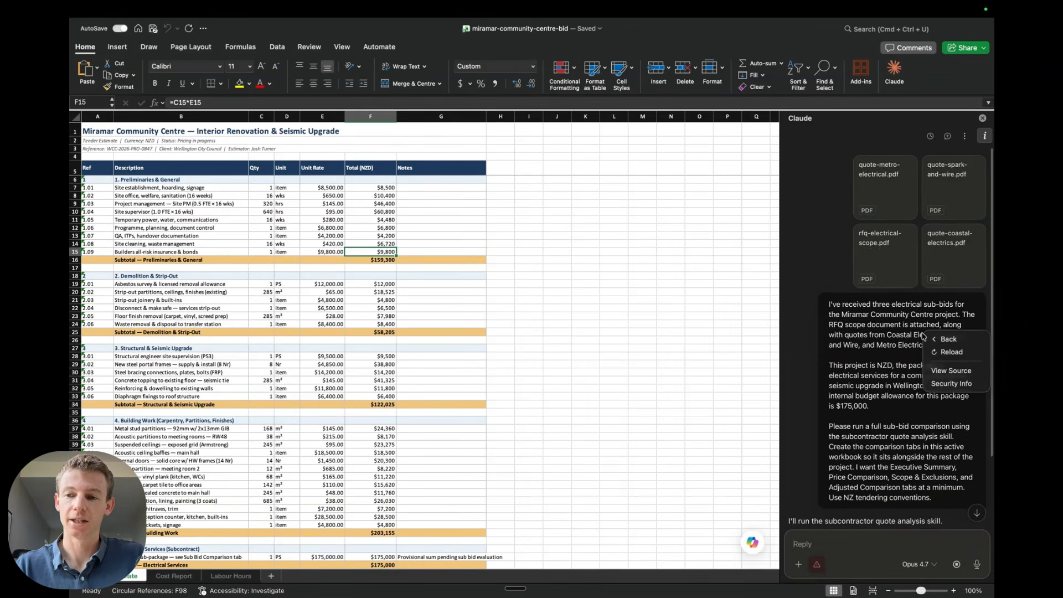
{"action": "left_click", "coordinate": [952, 183]}
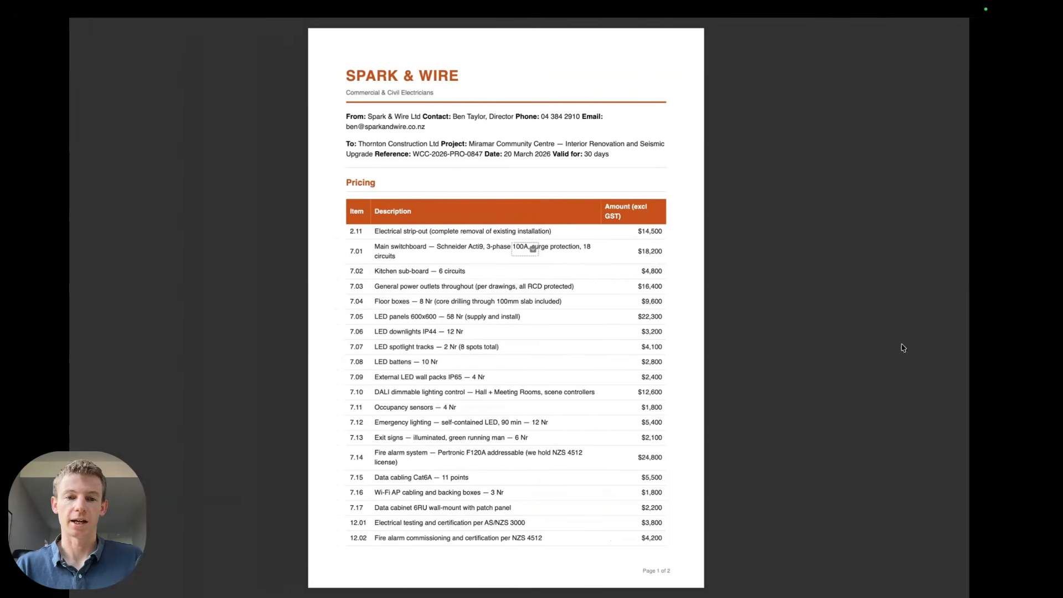
{"action": "scroll", "coordinate": [596, 361], "scroll_direction": "down", "scroll_amount": 3}
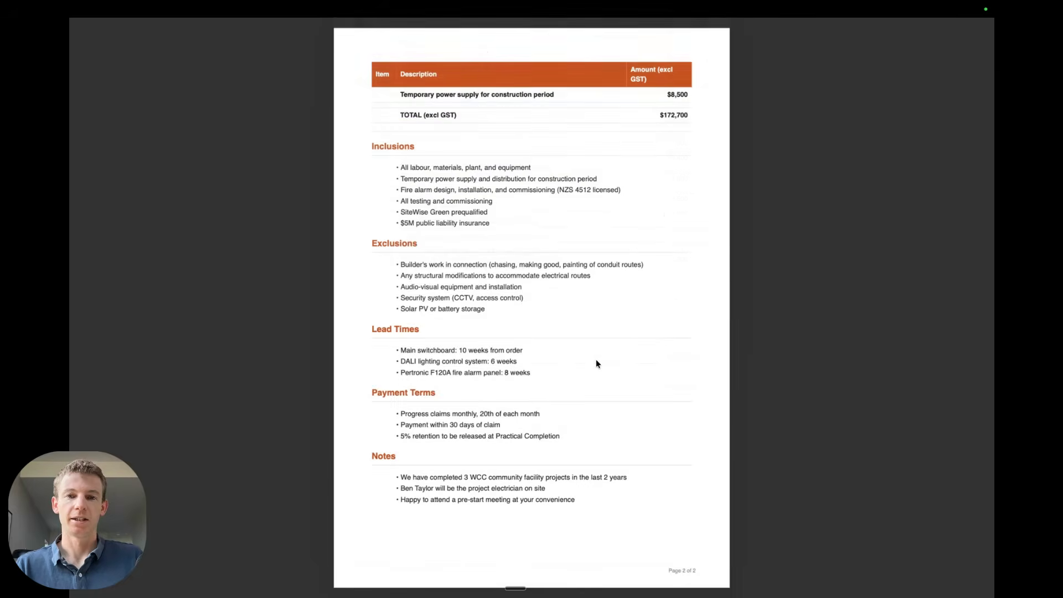
{"action": "scroll", "coordinate": [596, 360], "scroll_direction": "up", "scroll_amount": 3}
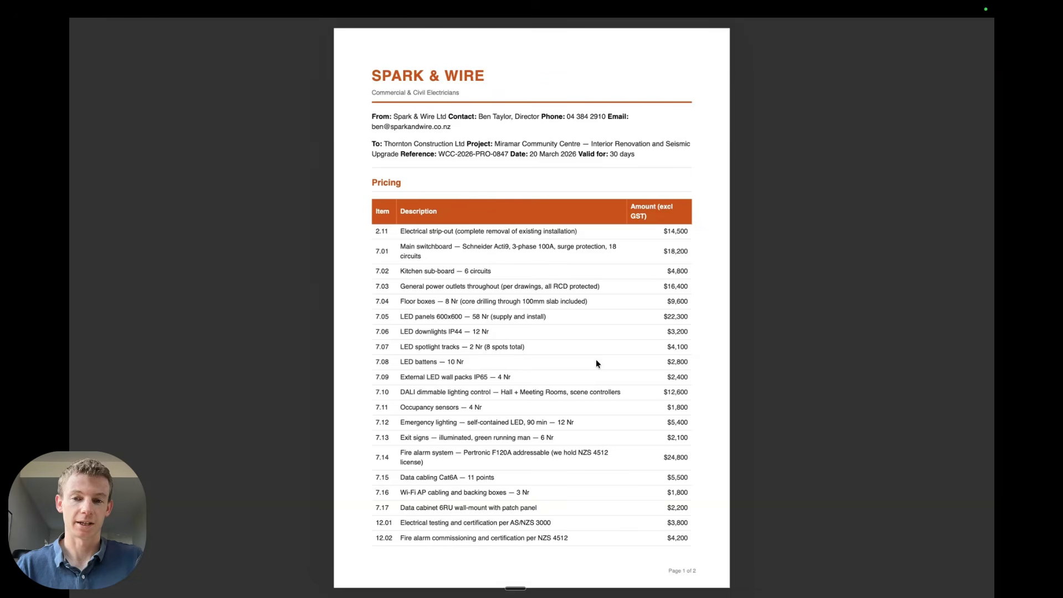
{"action": "key", "text": "ctrl+Right"}
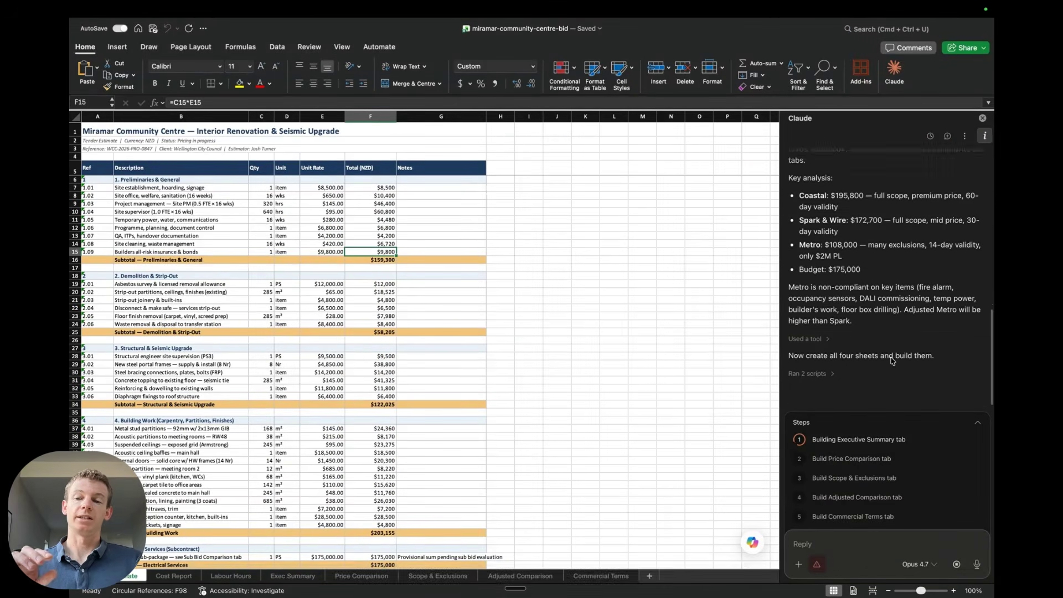
{"action": "scroll", "coordinate": [892, 360], "scroll_direction": "up", "scroll_amount": 3}
{"action": "scroll", "coordinate": [892, 361], "scroll_direction": "up", "scroll_amount": 10}
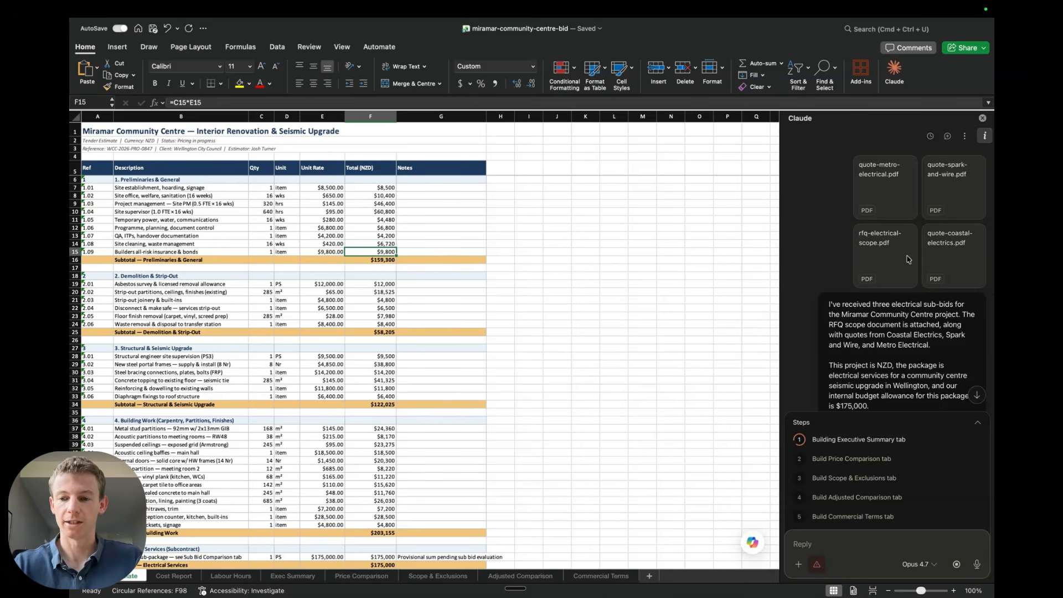
Scroll through Claude's key analysis of the three electrical quotes and its tab-building progress in the chat
{"action": "scroll", "coordinate": [905, 375], "scroll_direction": "down", "scroll_amount": 8}
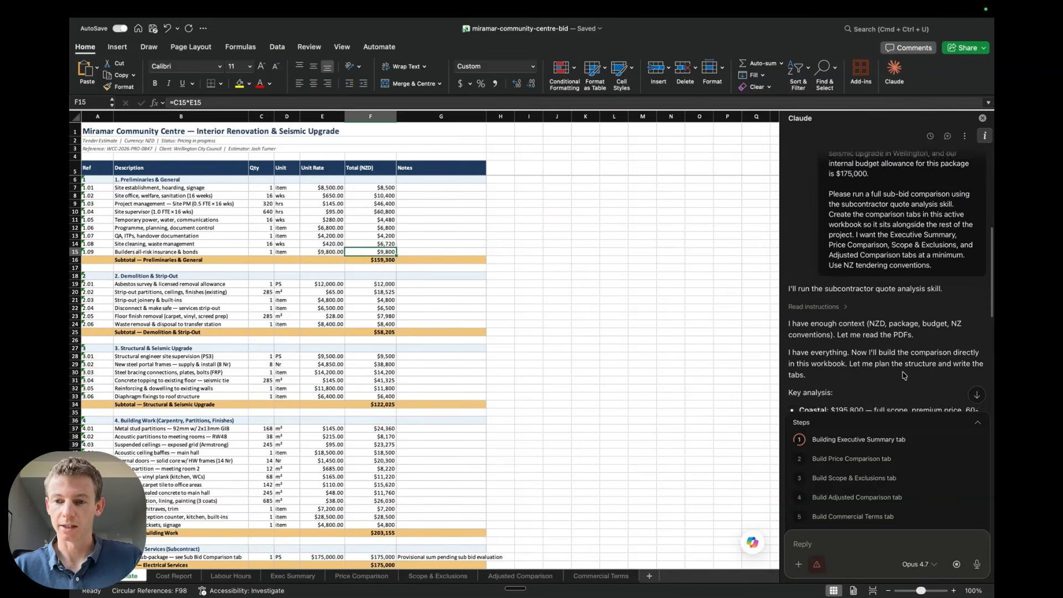
{"action": "scroll", "coordinate": [904, 375], "scroll_direction": "down", "scroll_amount": 2}
{"action": "scroll", "coordinate": [879, 310], "scroll_direction": "down", "scroll_amount": 1}
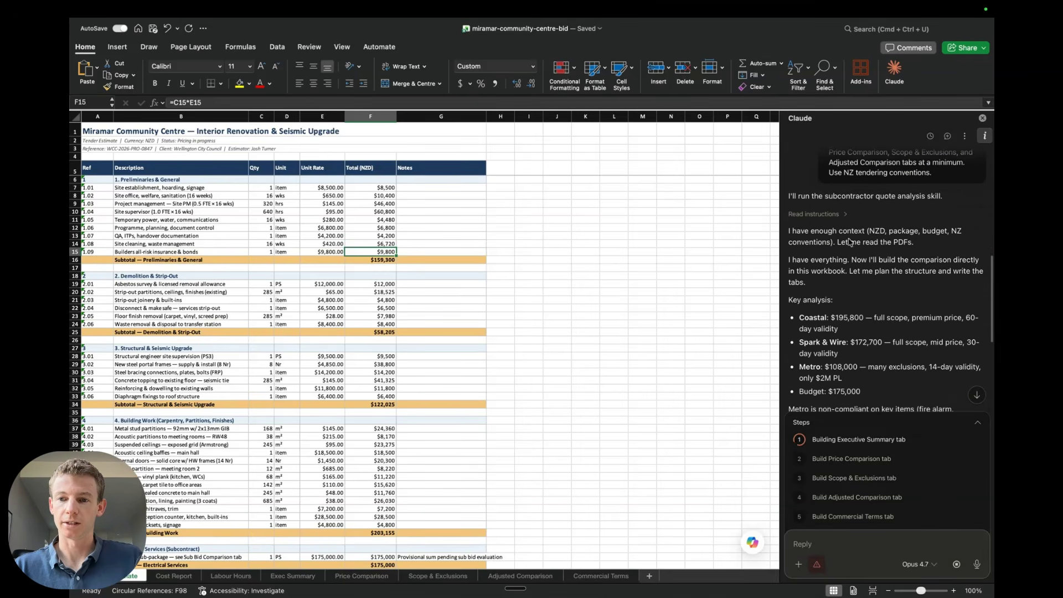
{"action": "scroll", "coordinate": [844, 241], "scroll_direction": "down", "scroll_amount": 2}
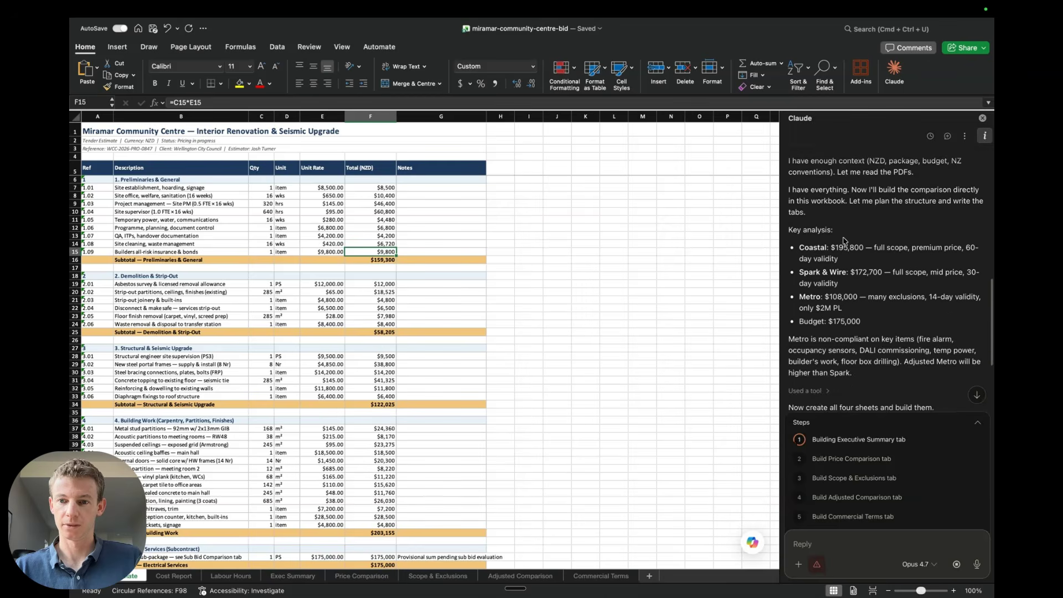
{"action": "scroll", "coordinate": [836, 227], "scroll_direction": "up", "scroll_amount": 2}
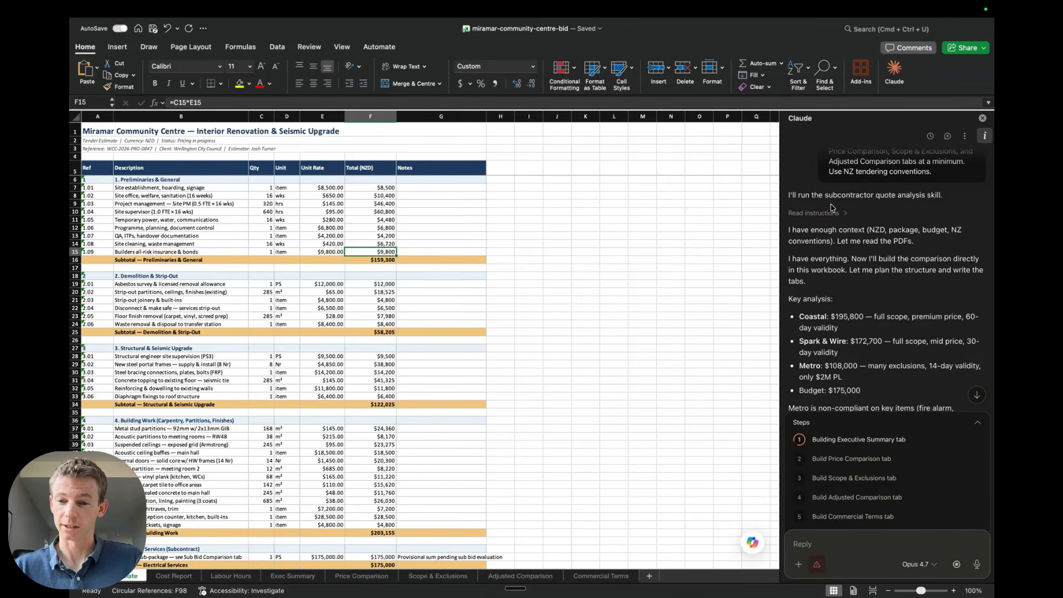
{"action": "scroll", "coordinate": [830, 207], "scroll_direction": "down", "scroll_amount": 3}
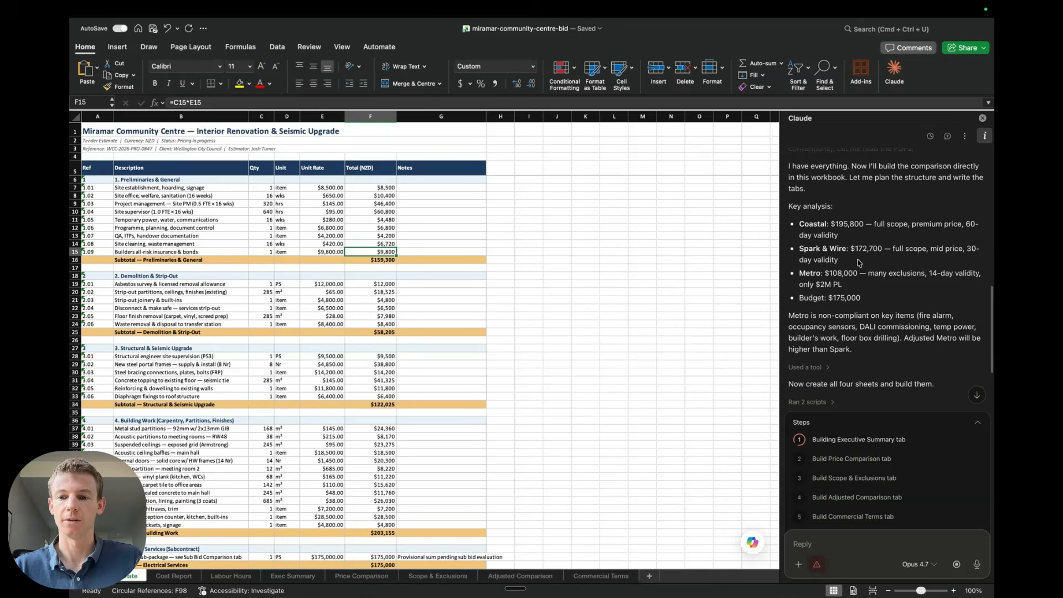
{"action": "scroll", "coordinate": [859, 264], "scroll_direction": "down", "scroll_amount": 4}
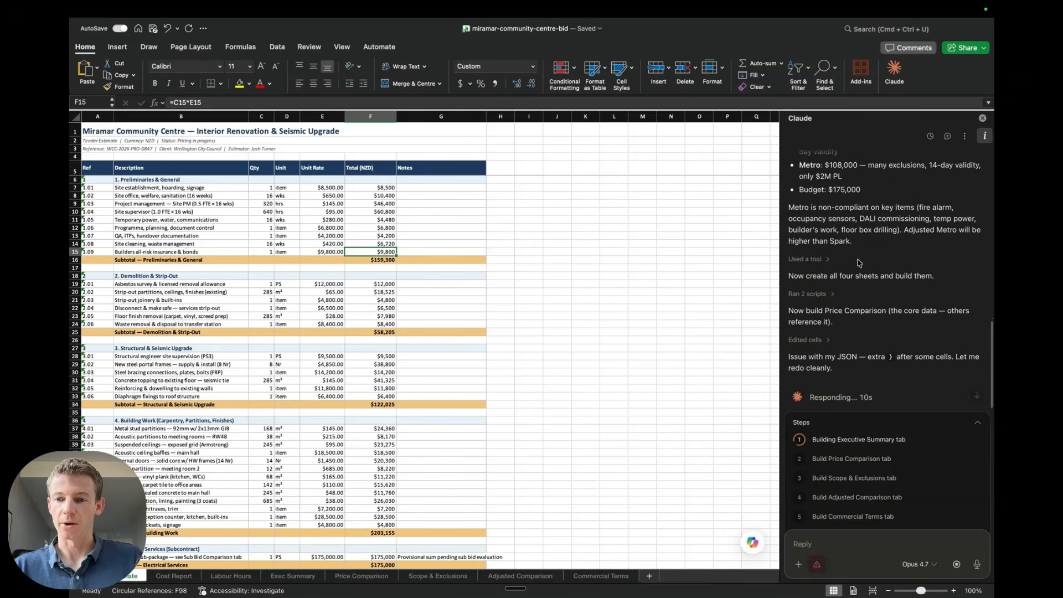
{"action": "scroll", "coordinate": [859, 263], "scroll_direction": "down", "scroll_amount": 1}
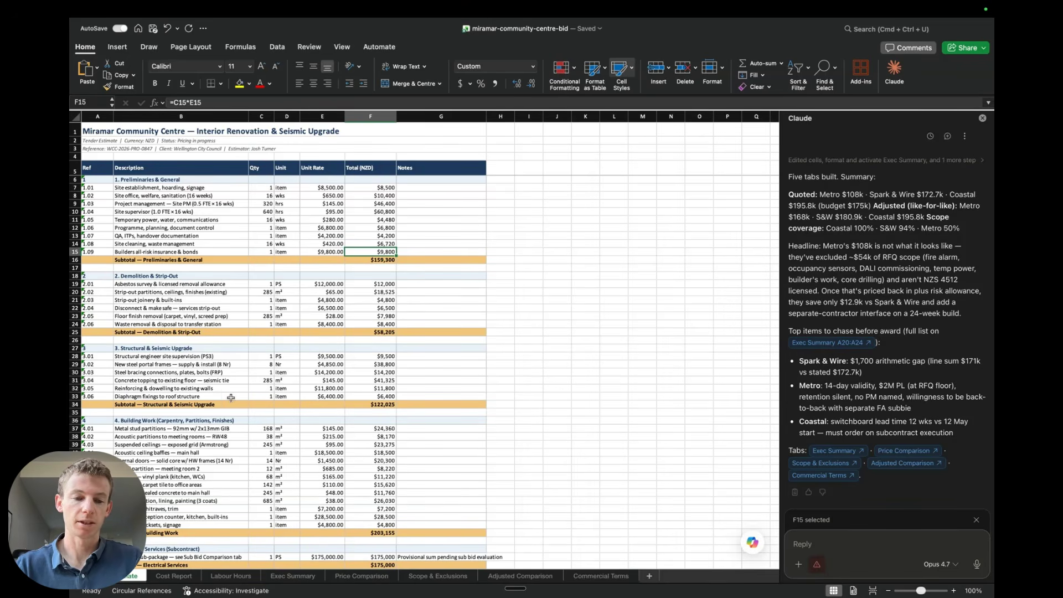
Open the Exec Summary tab and review the headline comparison, key findings and clarifications
{"action": "left_click", "coordinate": [293, 575]}
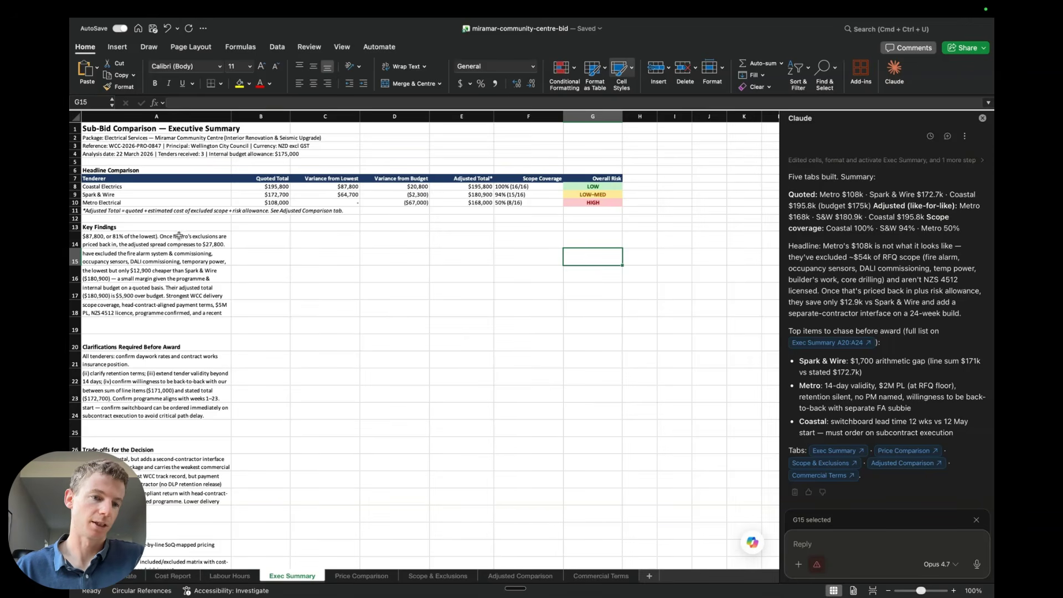
{"action": "scroll", "coordinate": [181, 375], "scroll_direction": "down", "scroll_amount": 3}
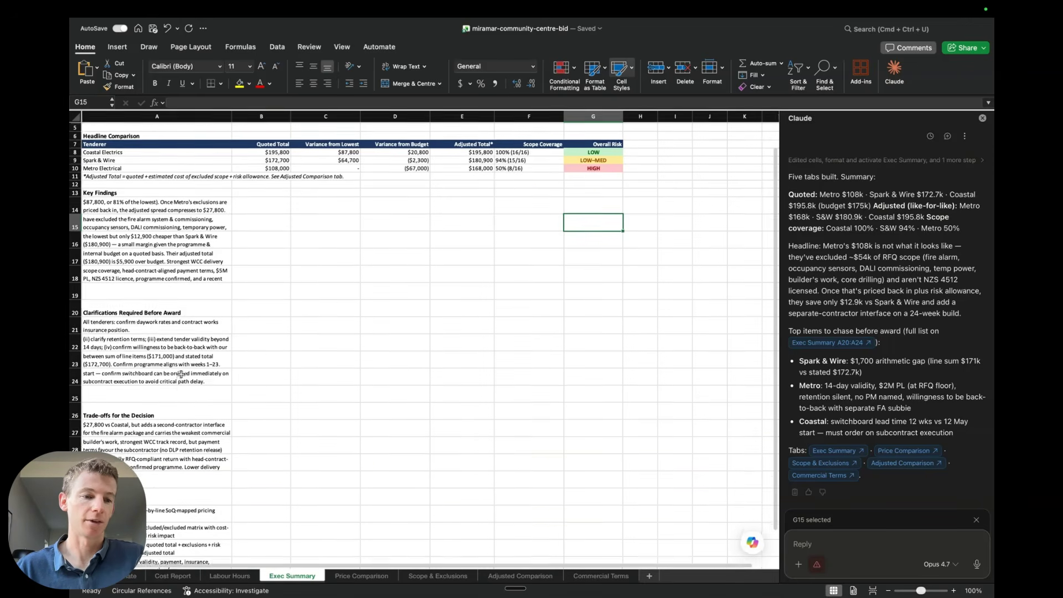
{"action": "scroll", "coordinate": [181, 375], "scroll_direction": "down", "scroll_amount": 3}
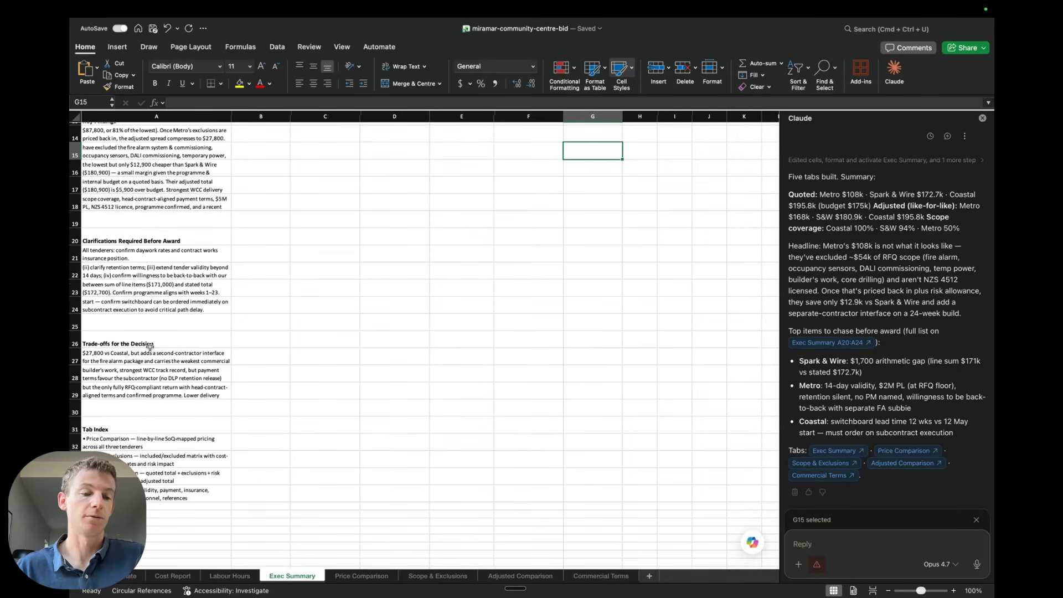
{"action": "scroll", "coordinate": [150, 346], "scroll_direction": "up", "scroll_amount": 6}
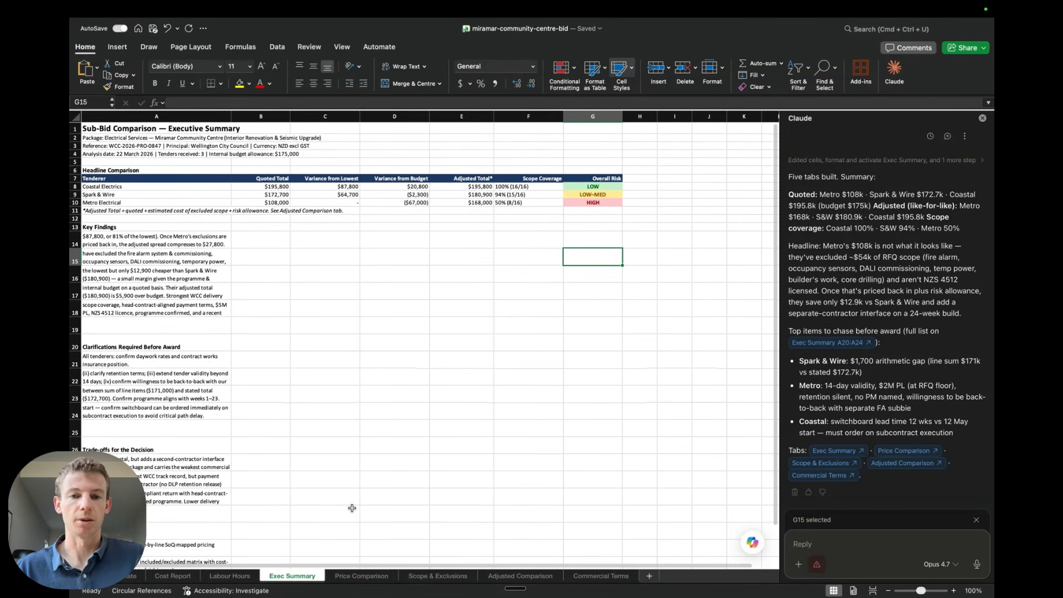
Review the Price Comparison, Scope & Exclusions, Adjusted Comparison and Commercial Terms tabs in turn
{"action": "left_click", "coordinate": [364, 576]}
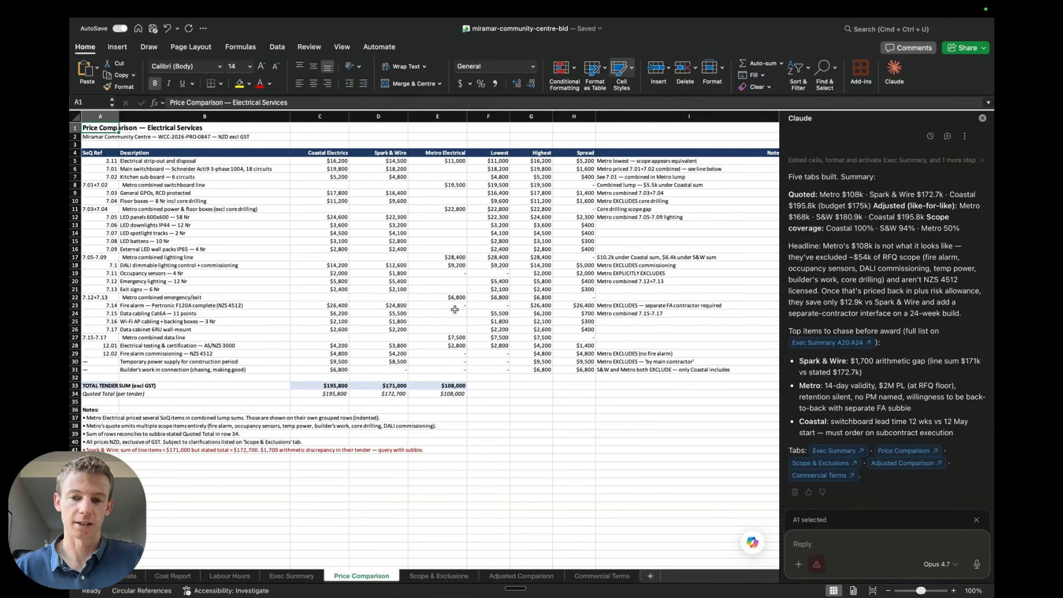
{"action": "scroll", "coordinate": [671, 265], "scroll_direction": "right", "scroll_amount": 2}
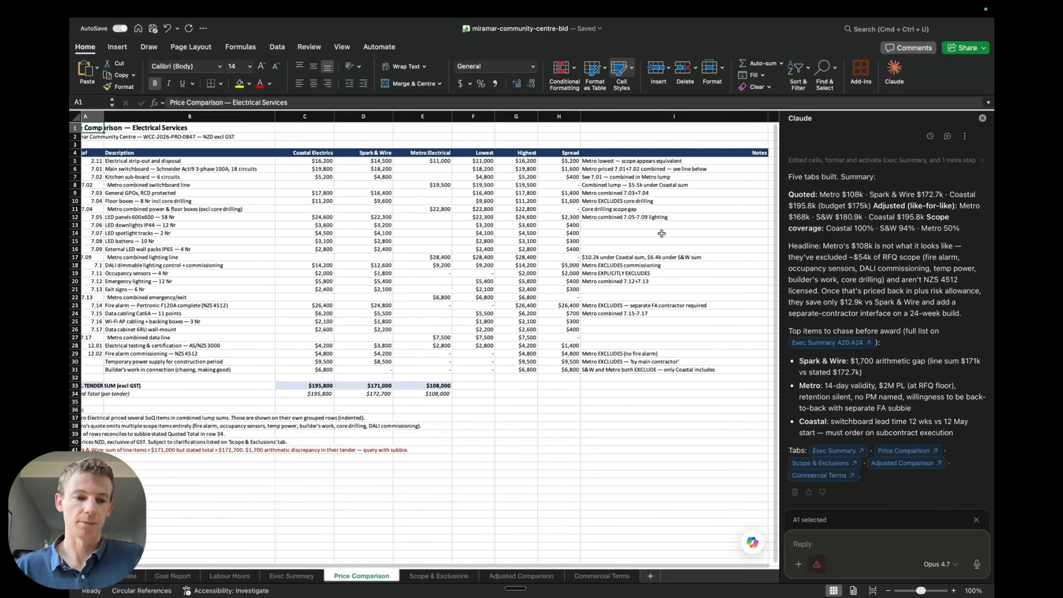
{"action": "scroll", "coordinate": [661, 233], "scroll_direction": "left", "scroll_amount": 2}
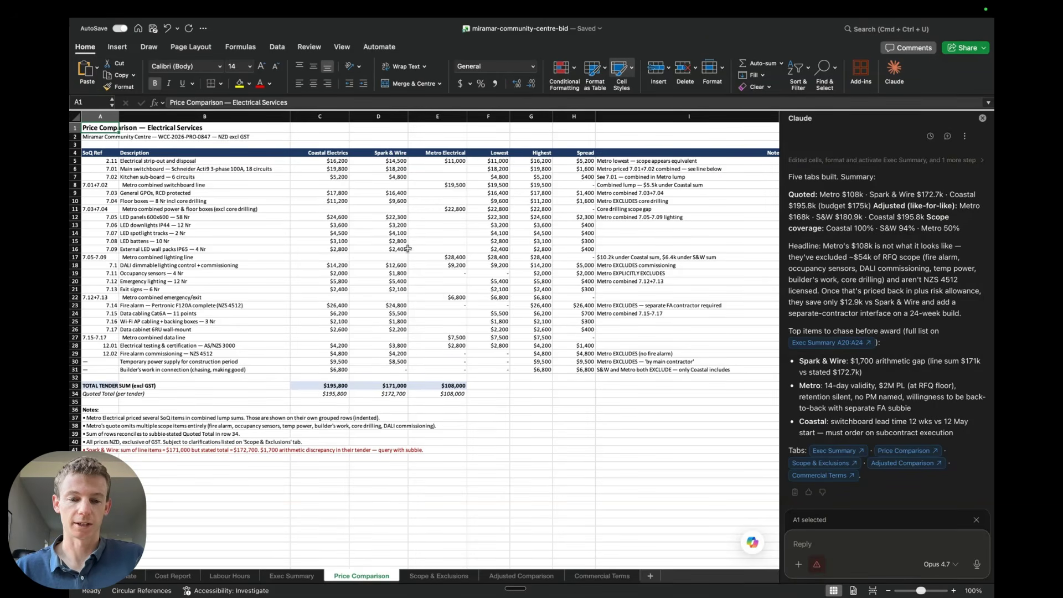
{"action": "left_click", "coordinate": [432, 576]}
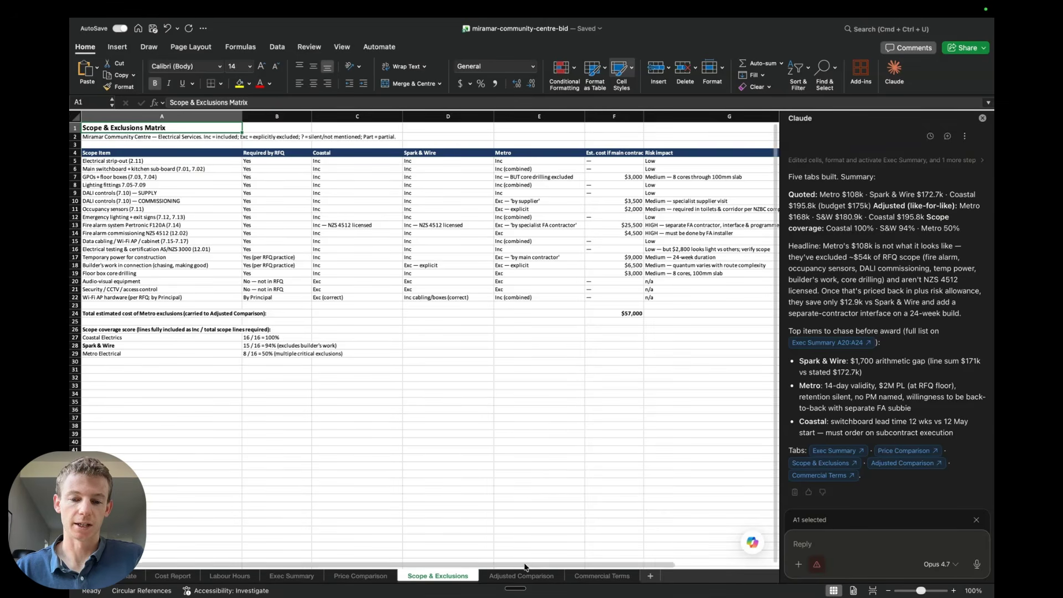
{"action": "left_click", "coordinate": [546, 576]}
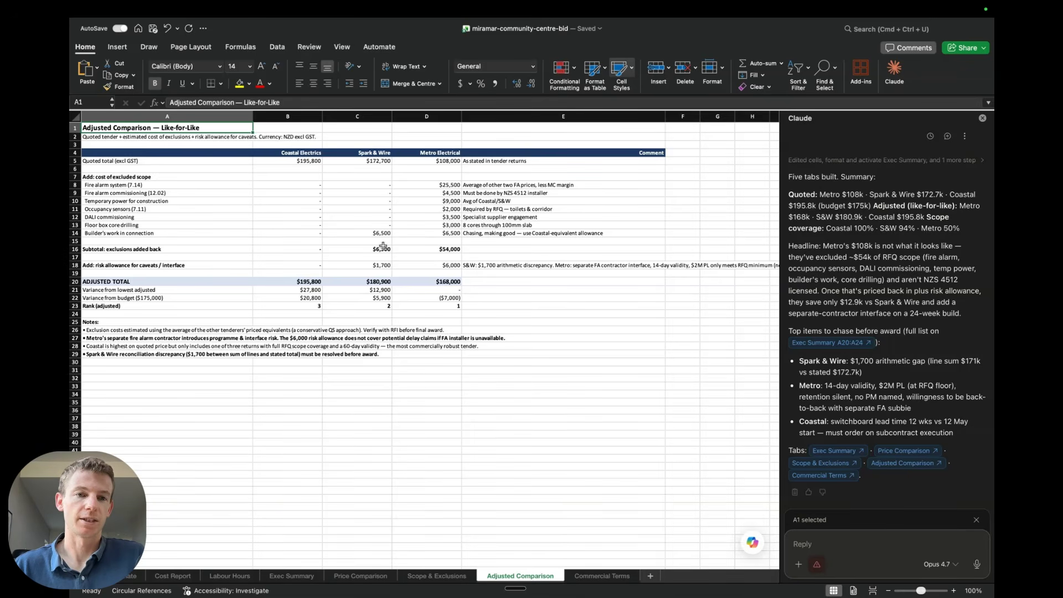
{"action": "left_click", "coordinate": [598, 576]}
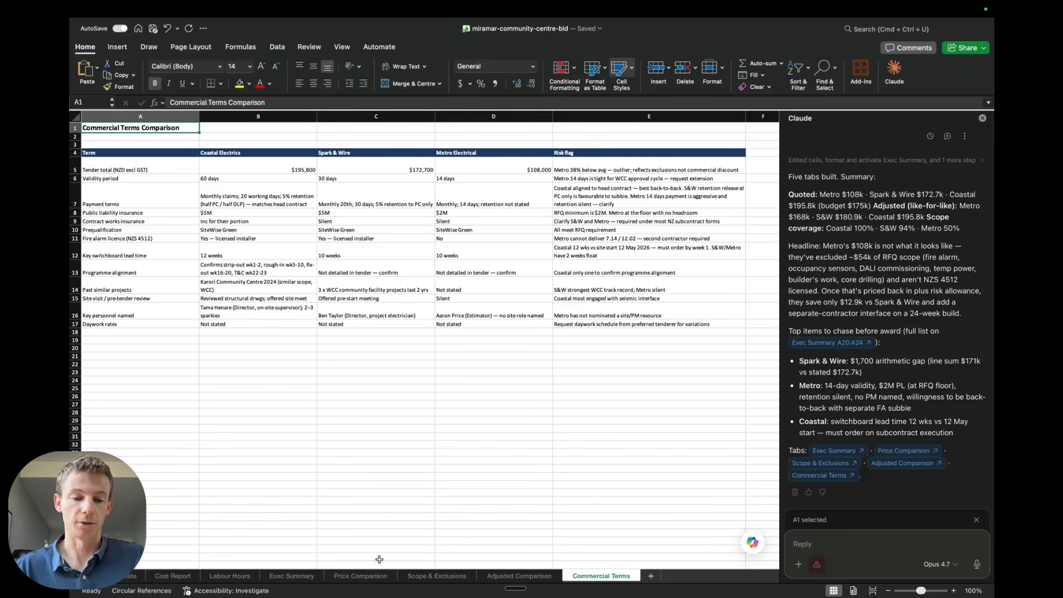
{"action": "left_click", "coordinate": [363, 576]}
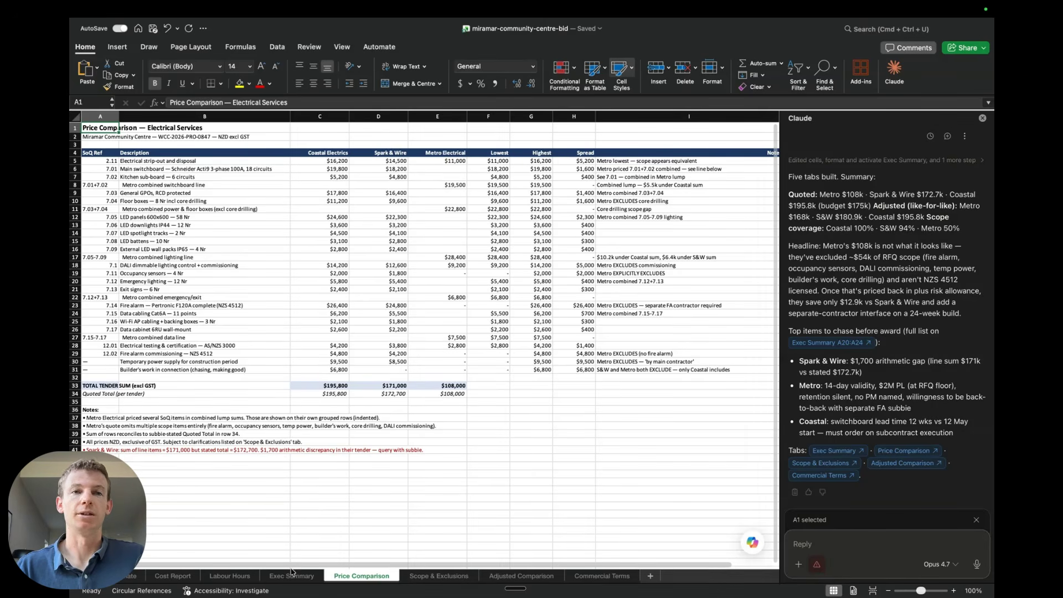
On the Labour Hours sheet, start a new chat and send the prompt for two pivot tables on a new Labour Analysis tab with written analysis
{"action": "left_click", "coordinate": [242, 577]}
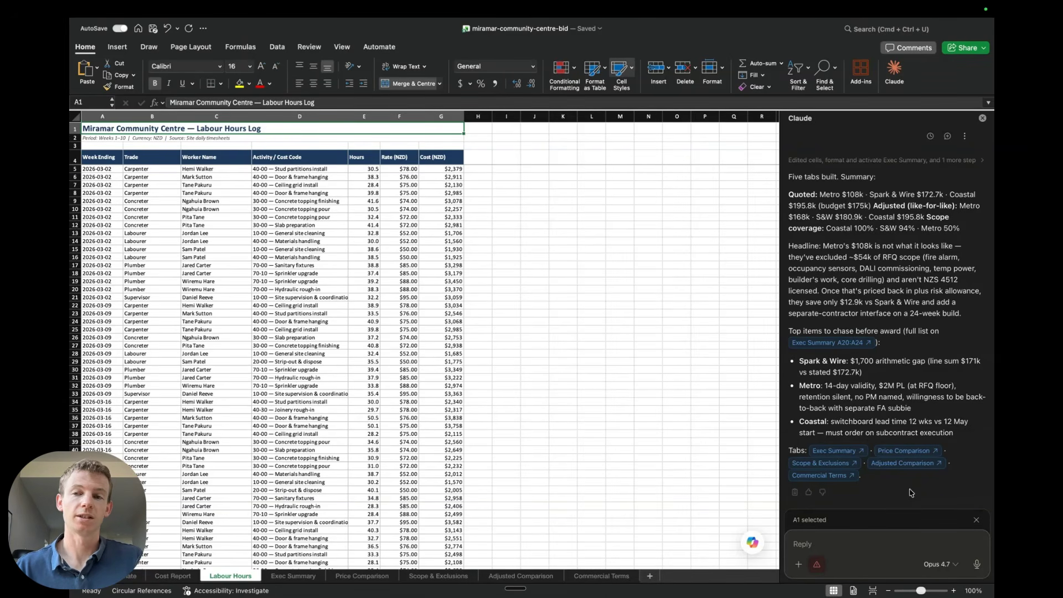
{"action": "left_click", "coordinate": [948, 136]}
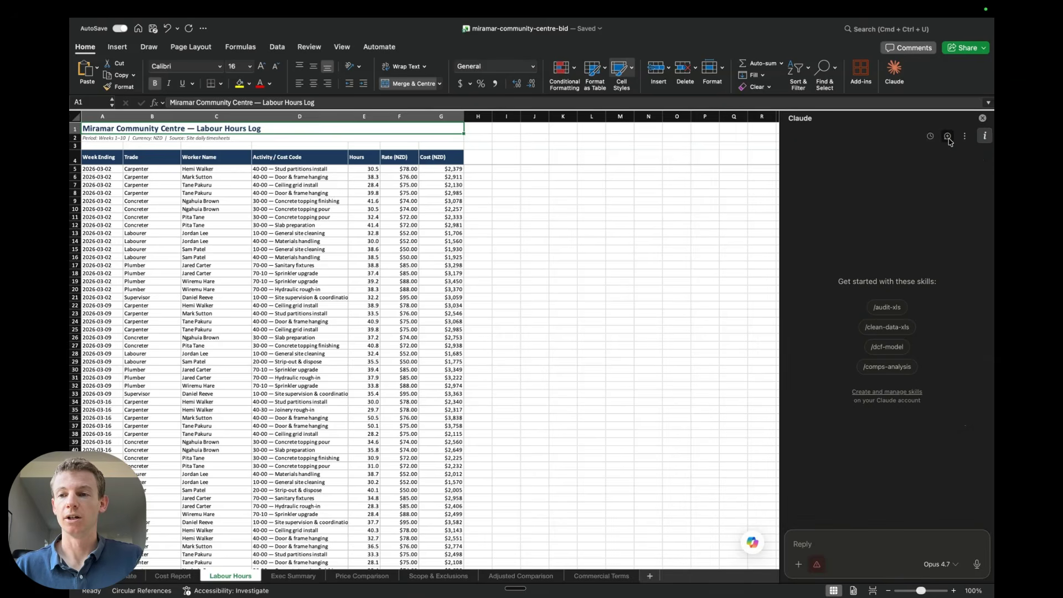
{"action": "left_click", "coordinate": [821, 543]}
{"action": "type", "text": "Build me two pivot tables on a new tab called \"Labour Analysis\" using the Labour Hours data:  1. Hours by trade by week — trades down the rows, week-ending dates across the columns, total hours in the cells, with a grand total row and column.  2. Cost by trade by activity — trades down the rows, activities across the columns, cost (NZD) in the cells.  Below the pivots, give me a short written analysis: which trade has the highest labour spend, which week had the biggest hours spike, and any signs of overtime that I should look at."}
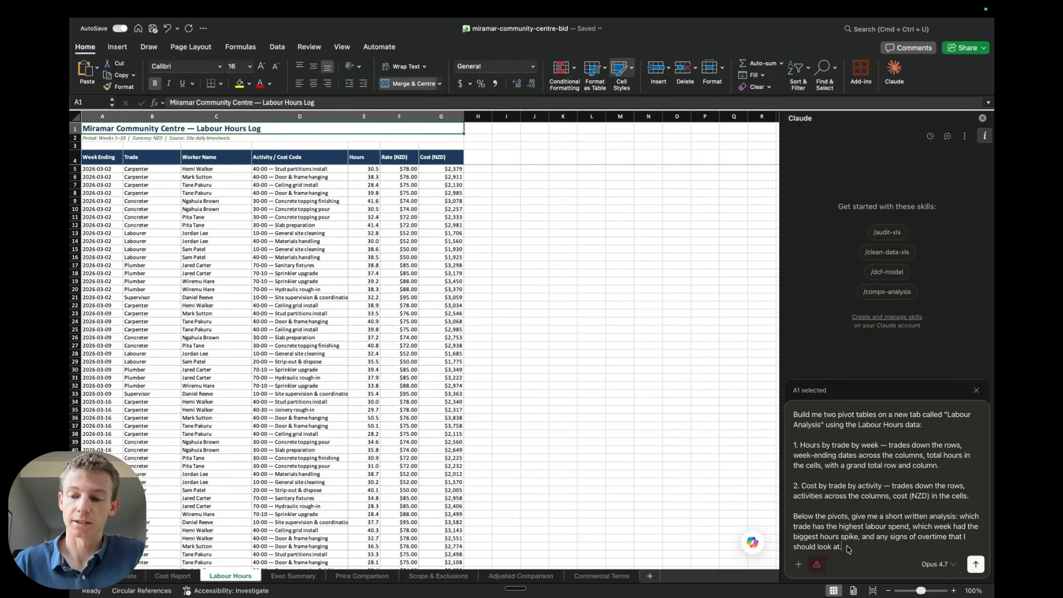
{"action": "key", "text": "Return"}
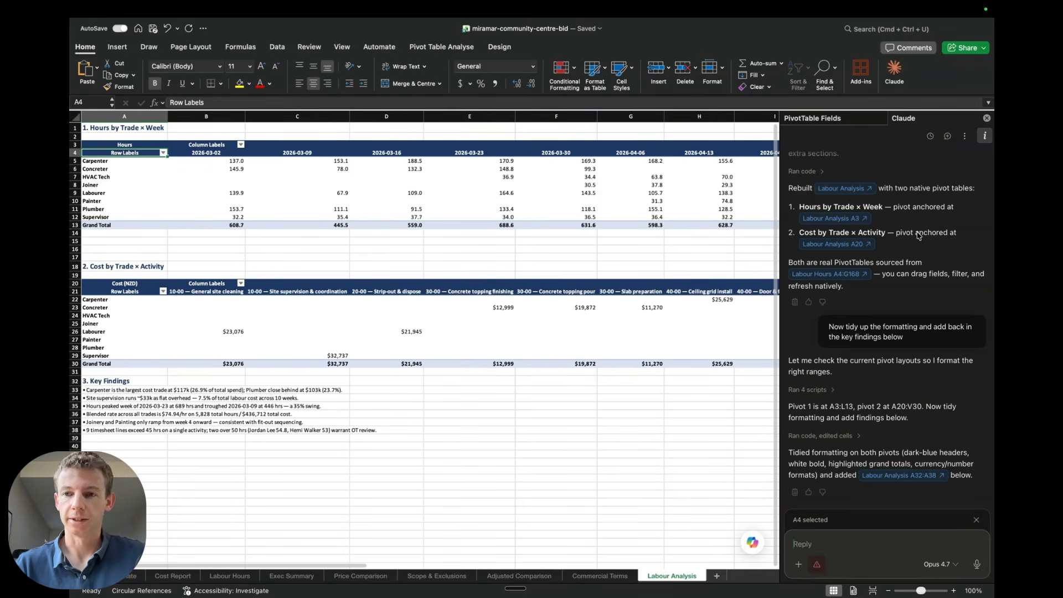
Scroll through Claude's conversation about rebuilding and formatting the Labour Analysis pivot tables
{"action": "scroll", "coordinate": [918, 235], "scroll_direction": "up", "scroll_amount": 10}
{"action": "scroll", "coordinate": [918, 236], "scroll_direction": "down", "scroll_amount": 10}
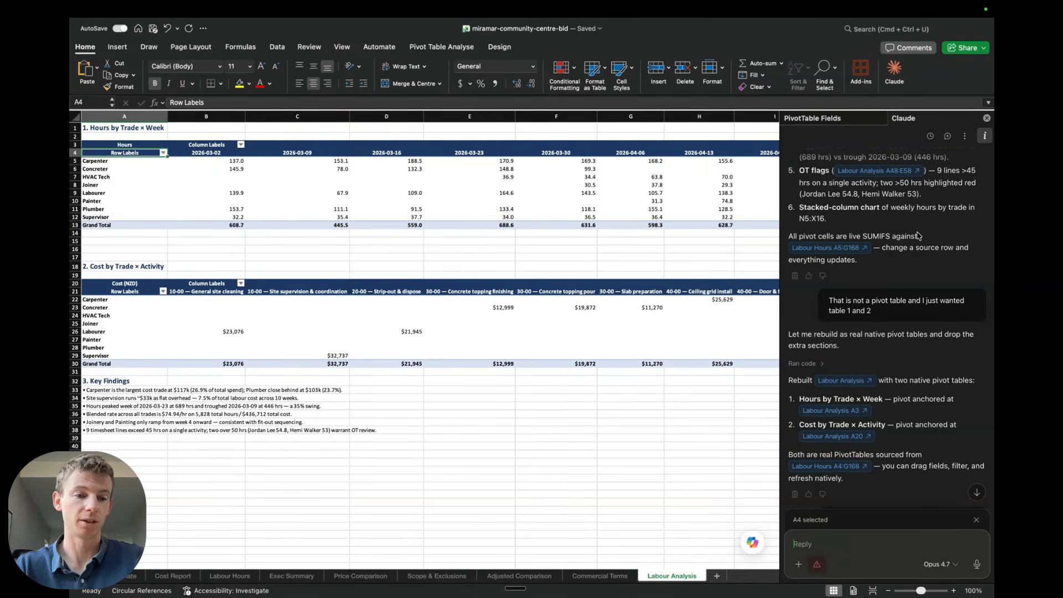
{"action": "scroll", "coordinate": [913, 324], "scroll_direction": "down", "scroll_amount": 2}
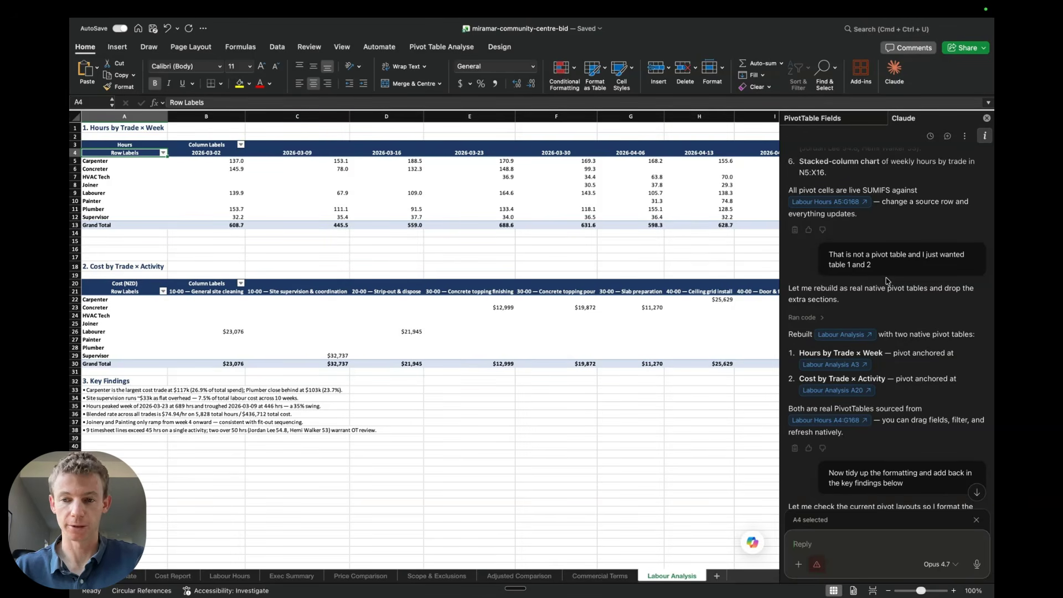
{"action": "scroll", "coordinate": [888, 280], "scroll_direction": "down", "scroll_amount": 6}
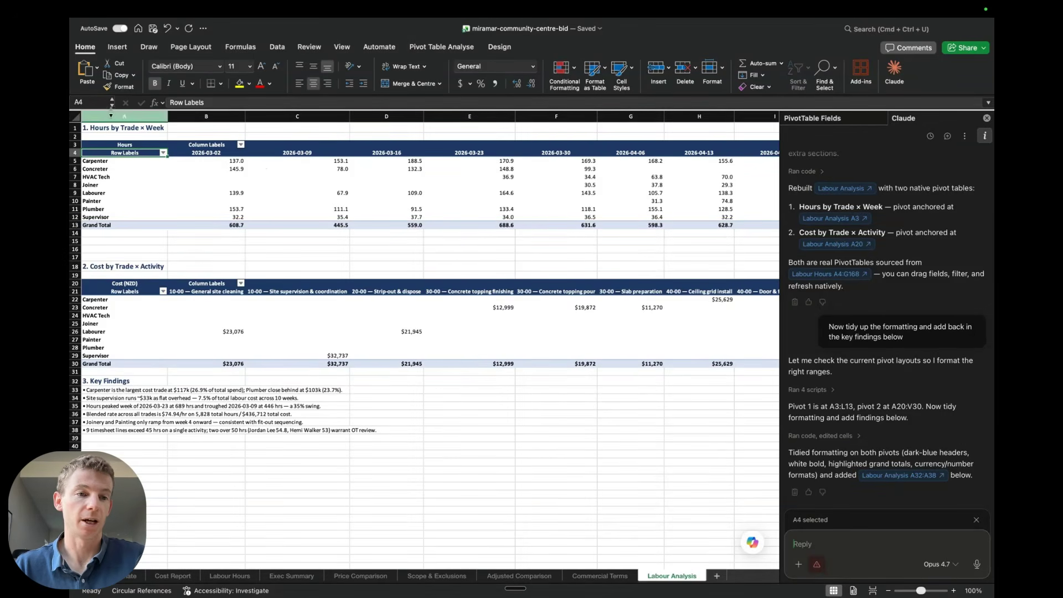
Inspect the pivot table field layout, then reread the original pivot request in the chat
{"action": "left_click", "coordinate": [857, 120]}
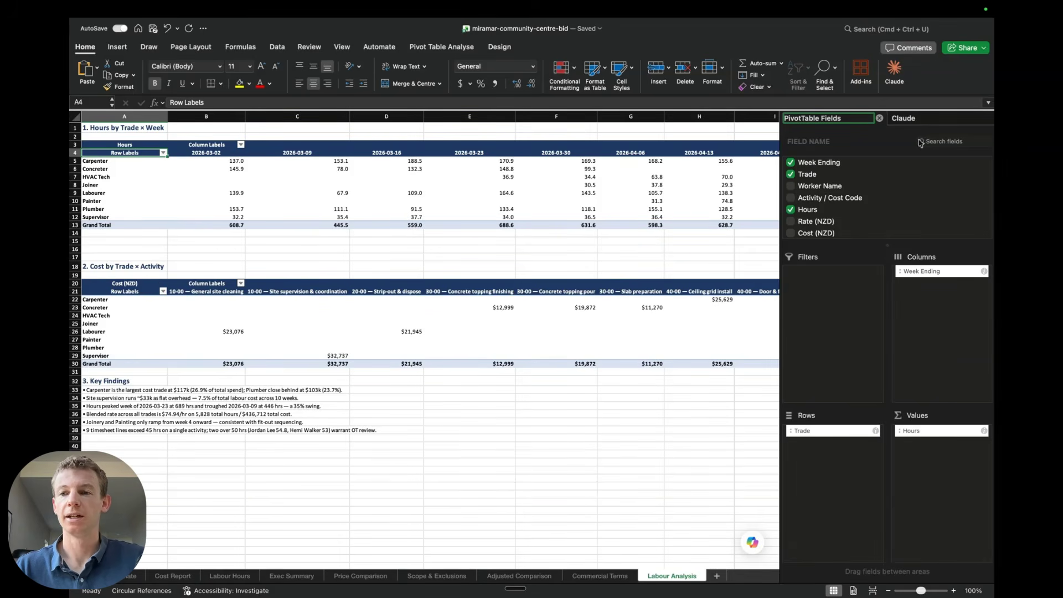
{"action": "left_click", "coordinate": [917, 117]}
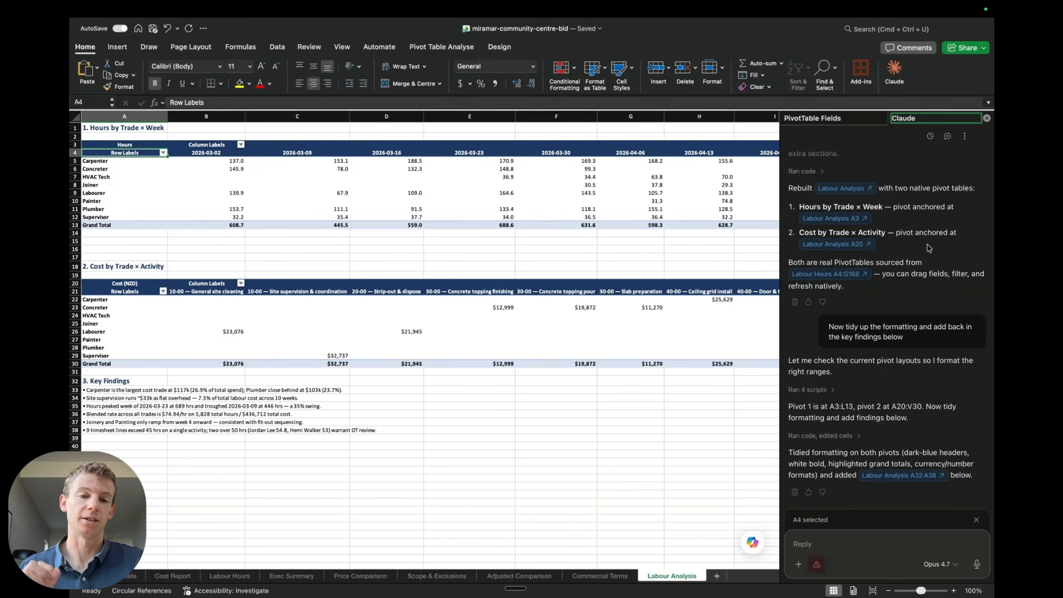
{"action": "scroll", "coordinate": [929, 248], "scroll_direction": "up", "scroll_amount": 15}
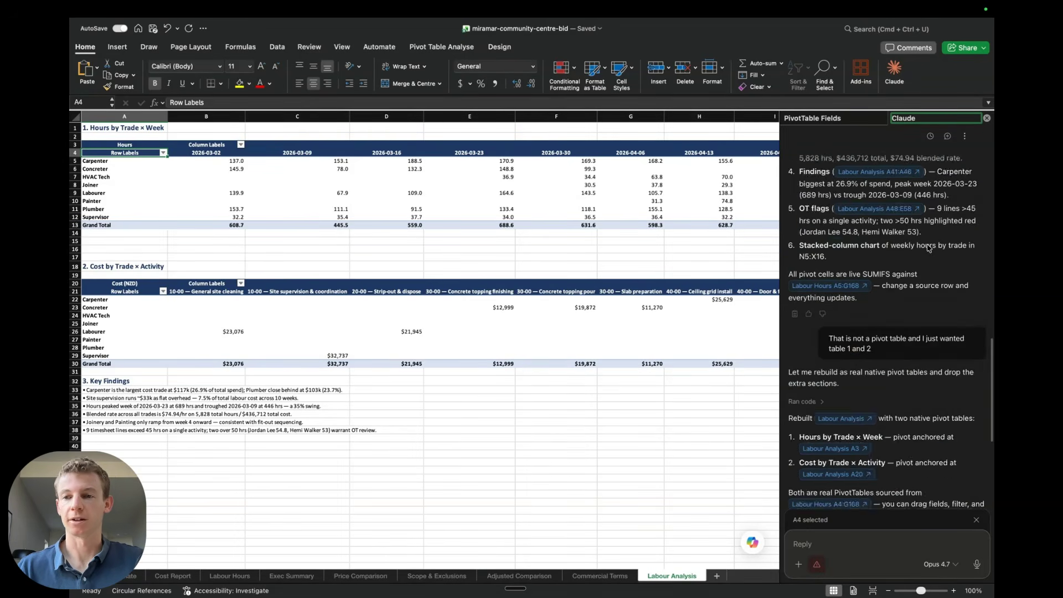
{"action": "scroll", "coordinate": [929, 248], "scroll_direction": "up", "scroll_amount": 3}
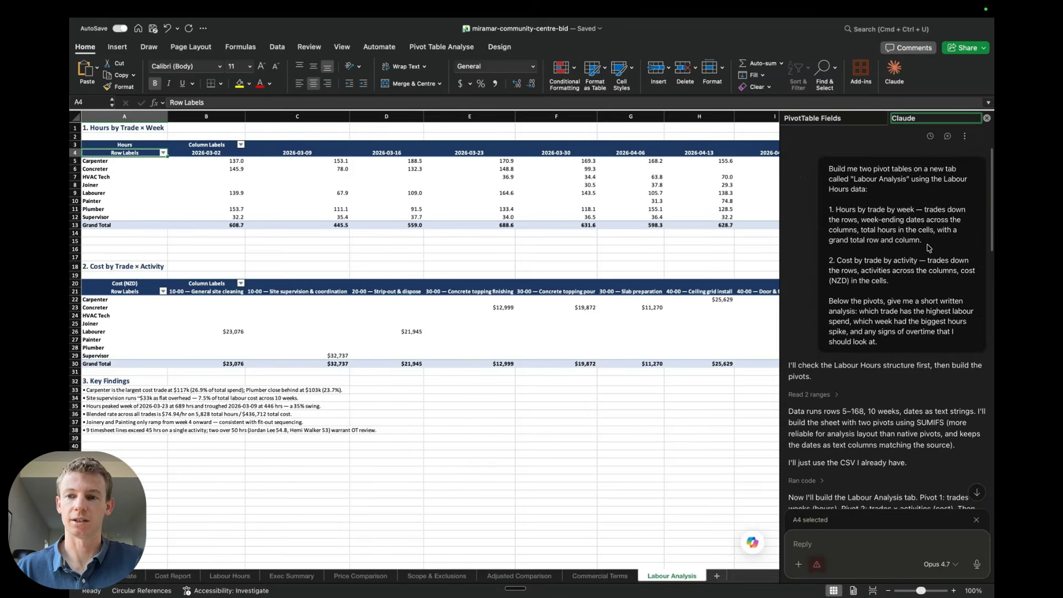
{"action": "scroll", "coordinate": [861, 344], "scroll_direction": "down", "scroll_amount": 6}
{"action": "scroll", "coordinate": [861, 345], "scroll_direction": "down", "scroll_amount": 10}
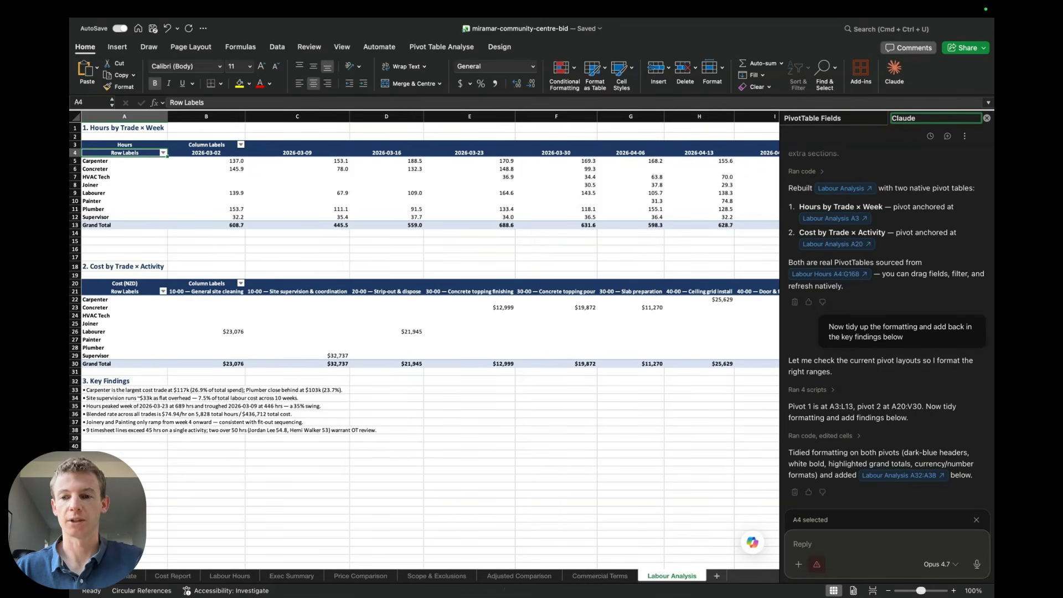
{"action": "left_click", "coordinate": [557, 413]}
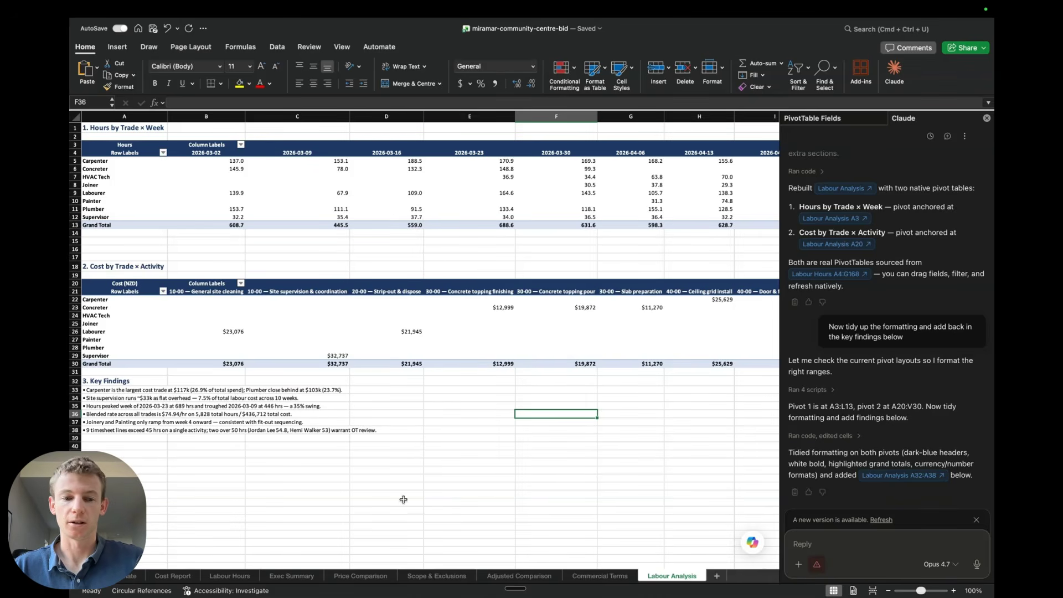
On the Cost Report sheet, close the PivotTable Fields pane, start a new chat, and send the prompt requesting director-level variance commentary under 200 words in NZD
{"action": "left_click", "coordinate": [179, 577]}
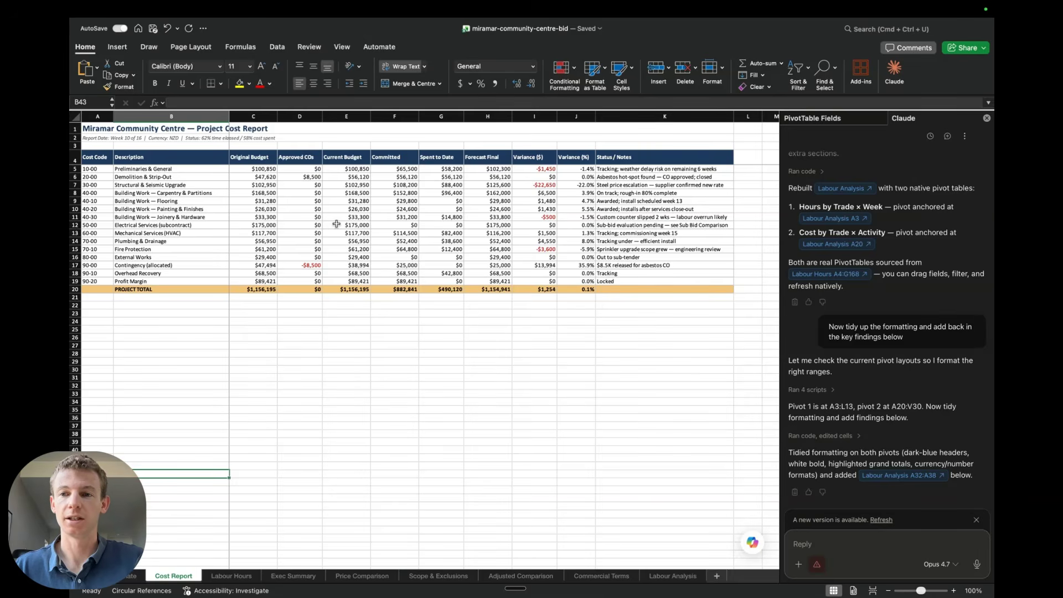
{"action": "left_click", "coordinate": [873, 127]}
{"action": "left_click", "coordinate": [880, 118]}
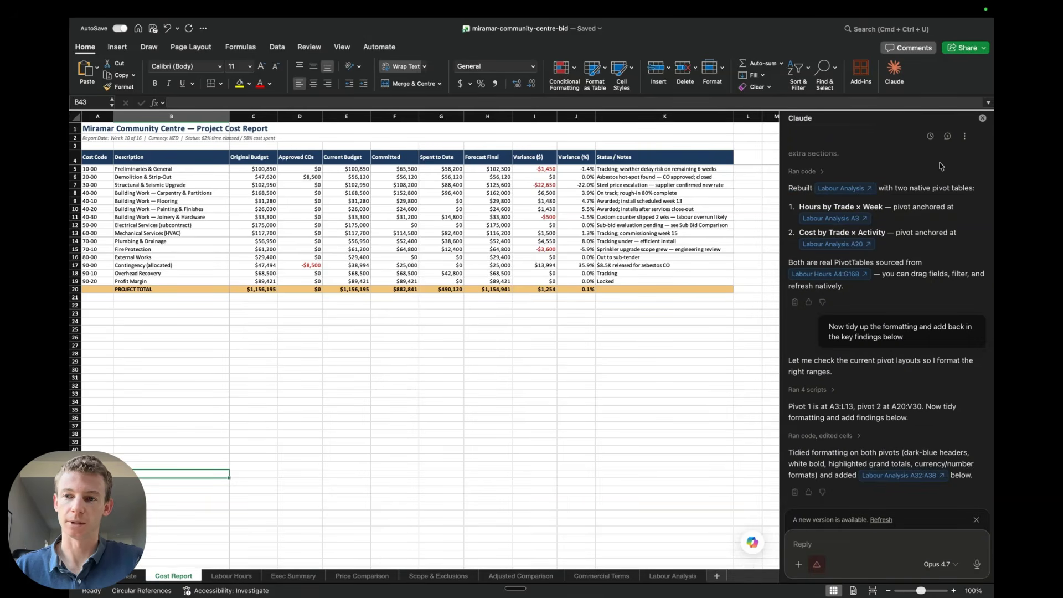
{"action": "left_click", "coordinate": [948, 137]}
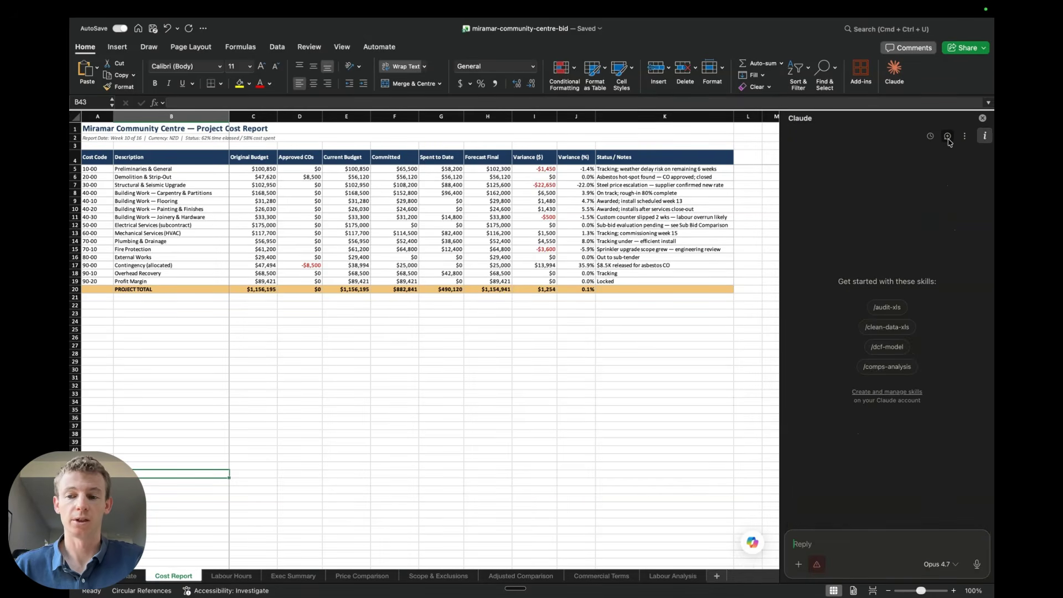
{"action": "left_click", "coordinate": [820, 544]}
{"action": "type", "text": "Review the Cost Report tab. We're 62% of the way through the programme and 58% of the way through the cost.  Write me a director-level variance commentary covering:  1. The 3 biggest cost overrun risks and what's driving each one. 2. Any line where committed is much lower than current budget but the programme is past 60% — those are cost codes that haven't been awarded yet and could move. 3. Any line where committed is high but spent is low — work that's been ordered but not yet billed. 4. Where we sit overall against the original tender margin.  Write it as bullet points I can paste into a board paper. Keep it under 200 words. Use NZD."}
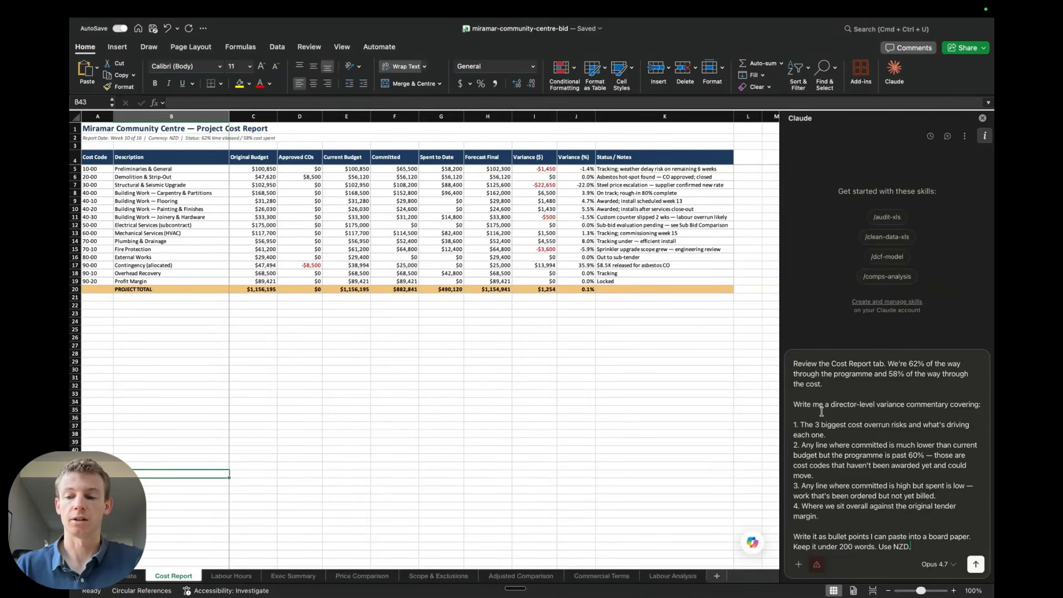
{"action": "left_click", "coordinate": [976, 564]}
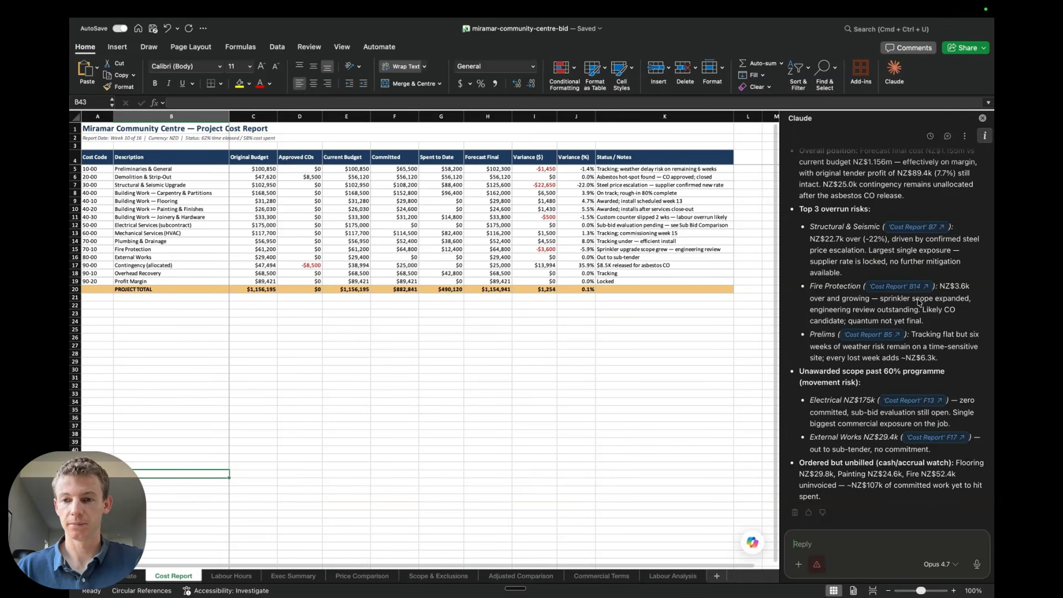
Read through Claude's variance commentary and reply asking for it in a Word document
{"action": "scroll", "coordinate": [919, 303], "scroll_direction": "up", "scroll_amount": 5}
{"action": "scroll", "coordinate": [919, 302], "scroll_direction": "down", "scroll_amount": 1}
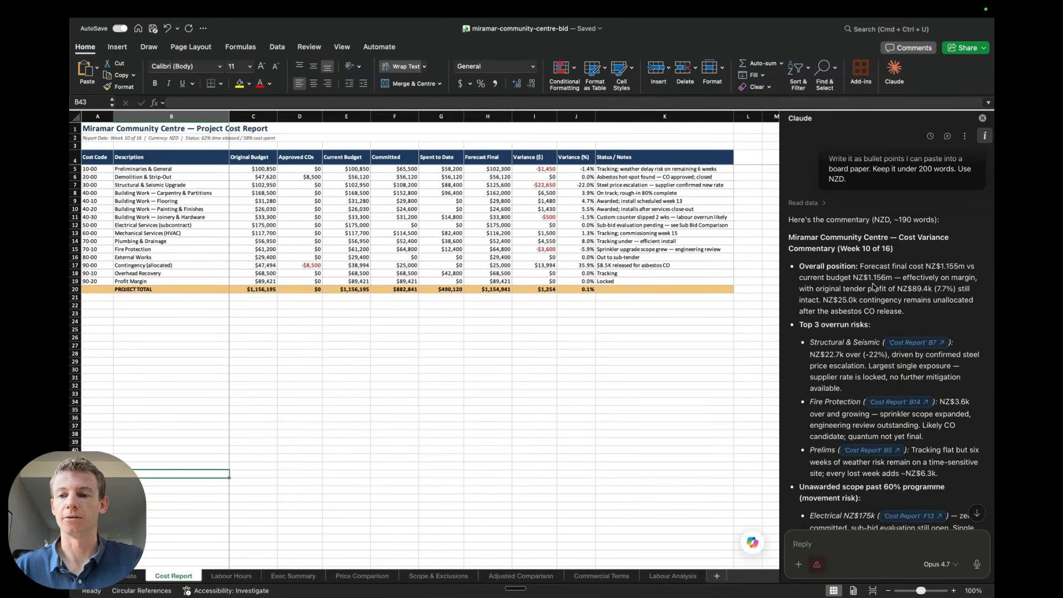
{"action": "scroll", "coordinate": [874, 286], "scroll_direction": "down", "scroll_amount": 10}
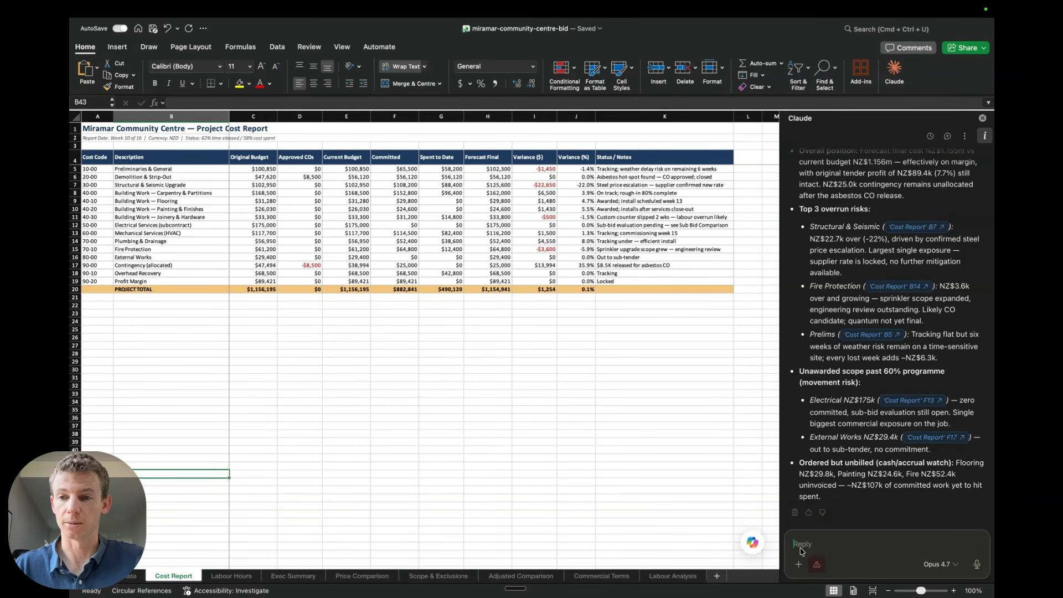
{"action": "left_click", "coordinate": [822, 547]}
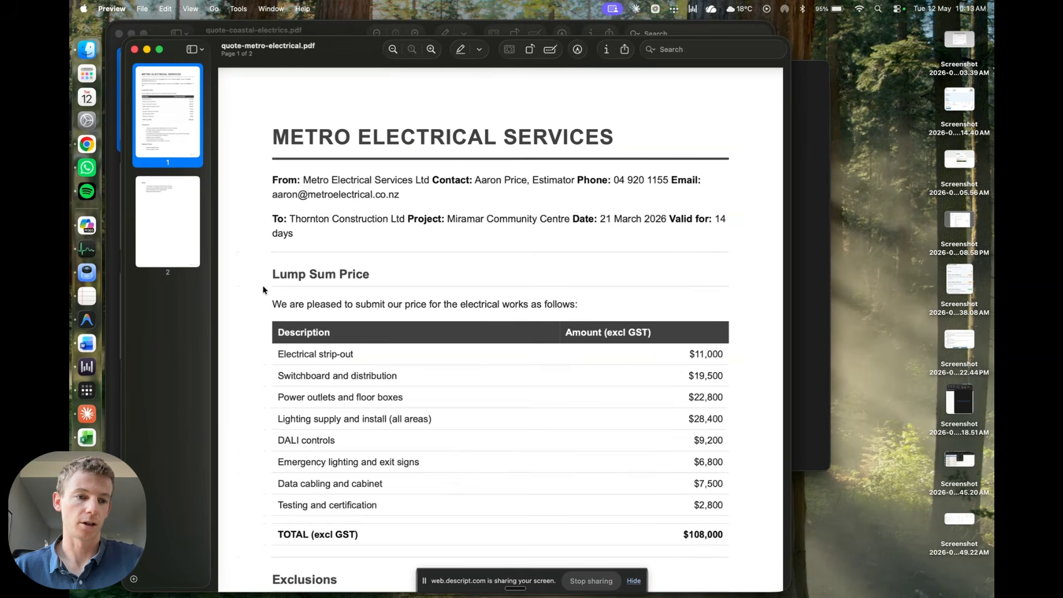
Switch to Word, create a blank document, maximise its window, and open the Claude add-in pane
{"action": "left_click", "coordinate": [87, 344]}
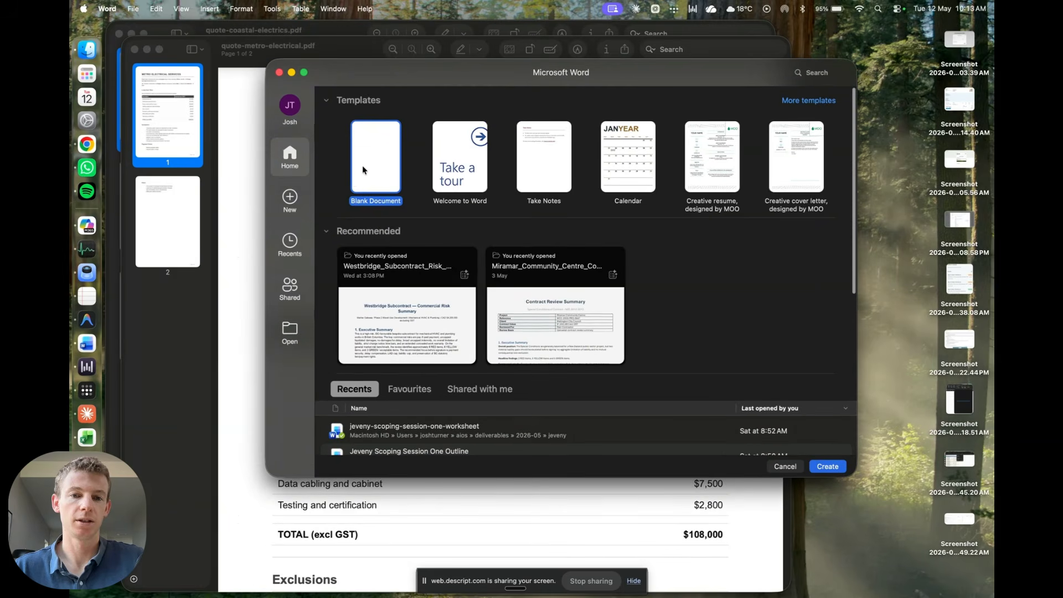
{"action": "double_click", "coordinate": [363, 156]}
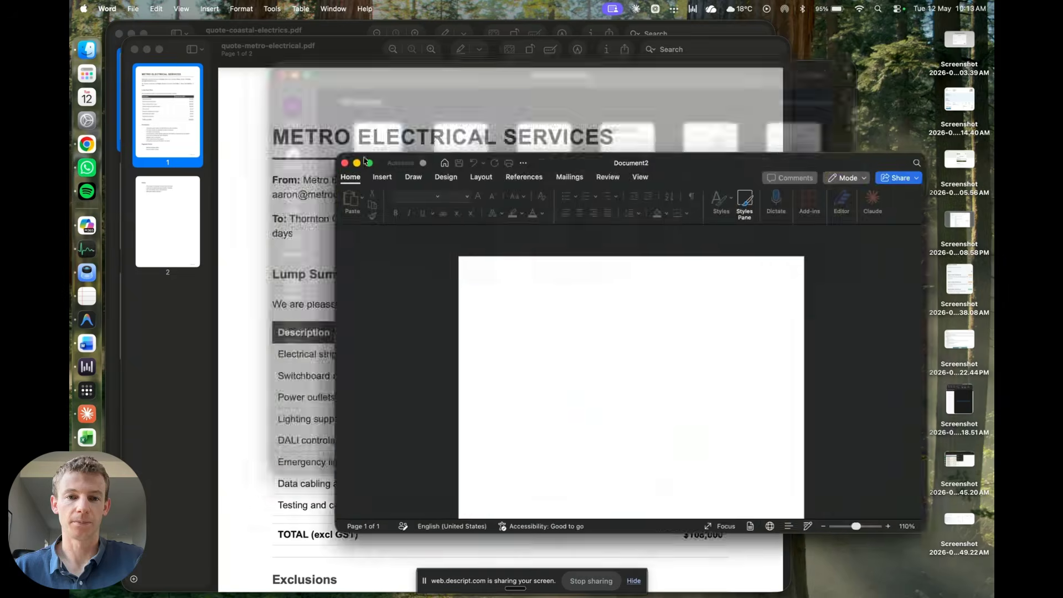
{"action": "left_click", "coordinate": [320, 156]}
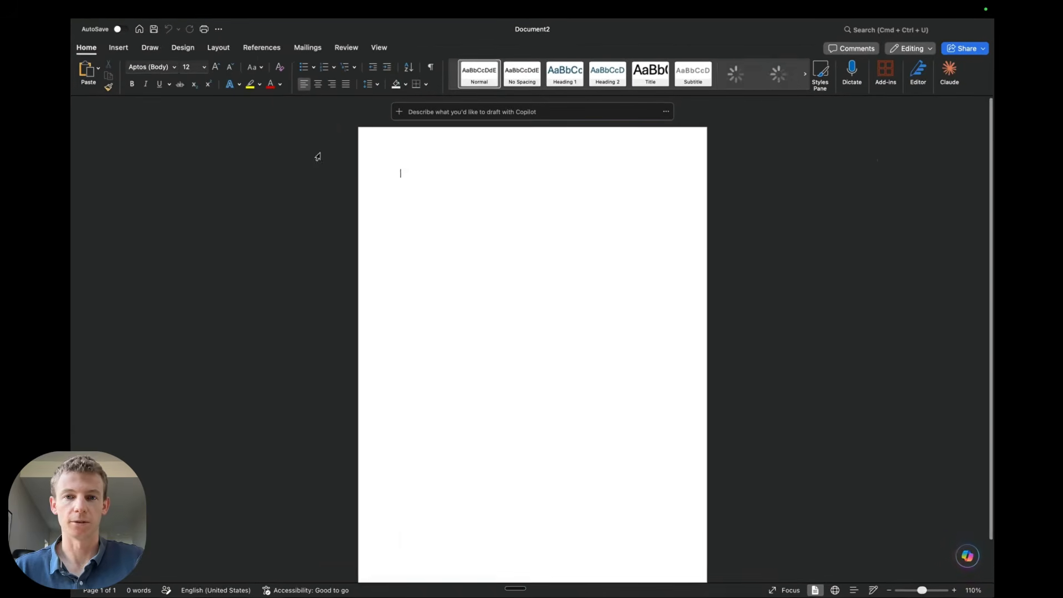
{"action": "left_click", "coordinate": [949, 71]}
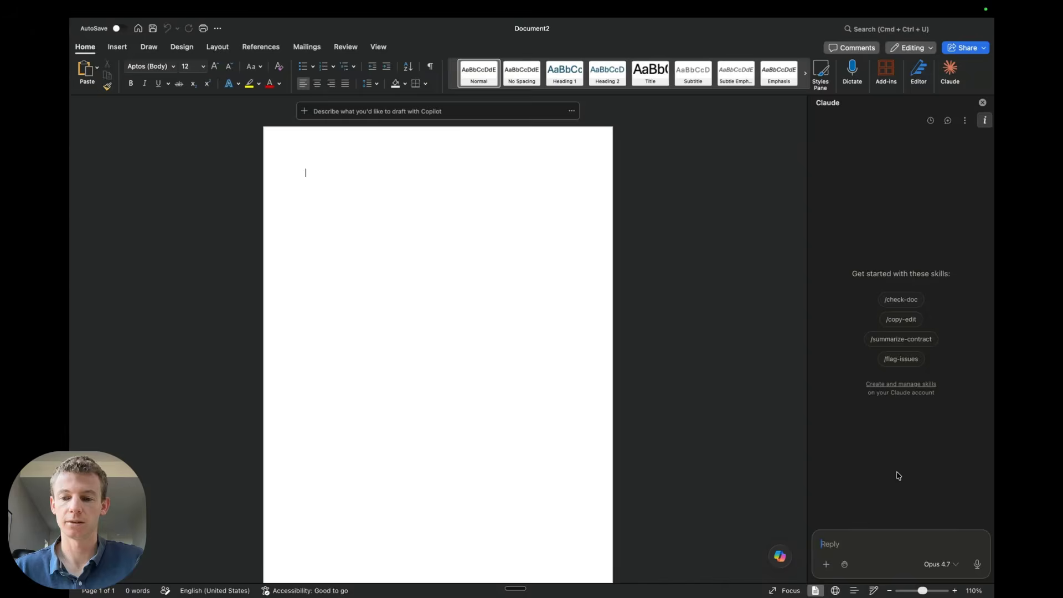
Back in Excel, reply "done" so Claude sends the commentary across to Word
{"action": "key", "text": "ctrl+Right"}
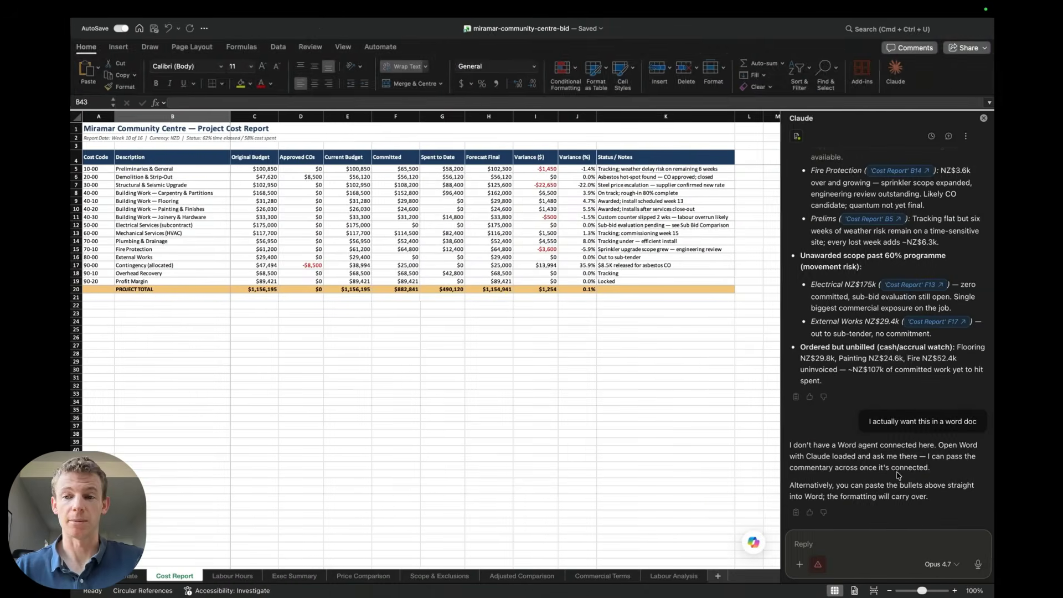
{"action": "left_click", "coordinate": [848, 538]}
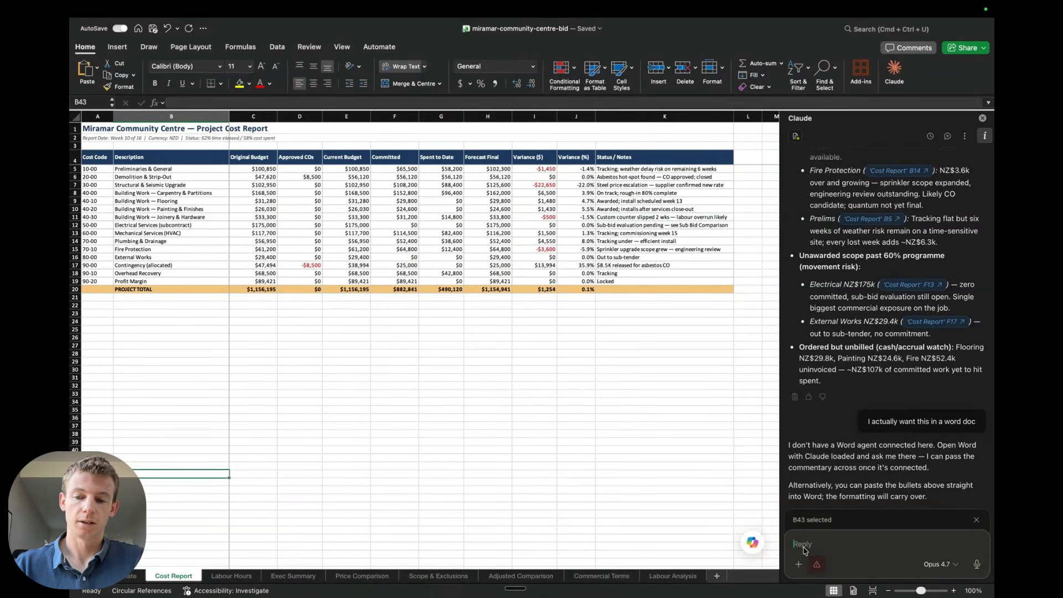
{"action": "type", "text": "done"}
{"action": "key", "text": "Return"}
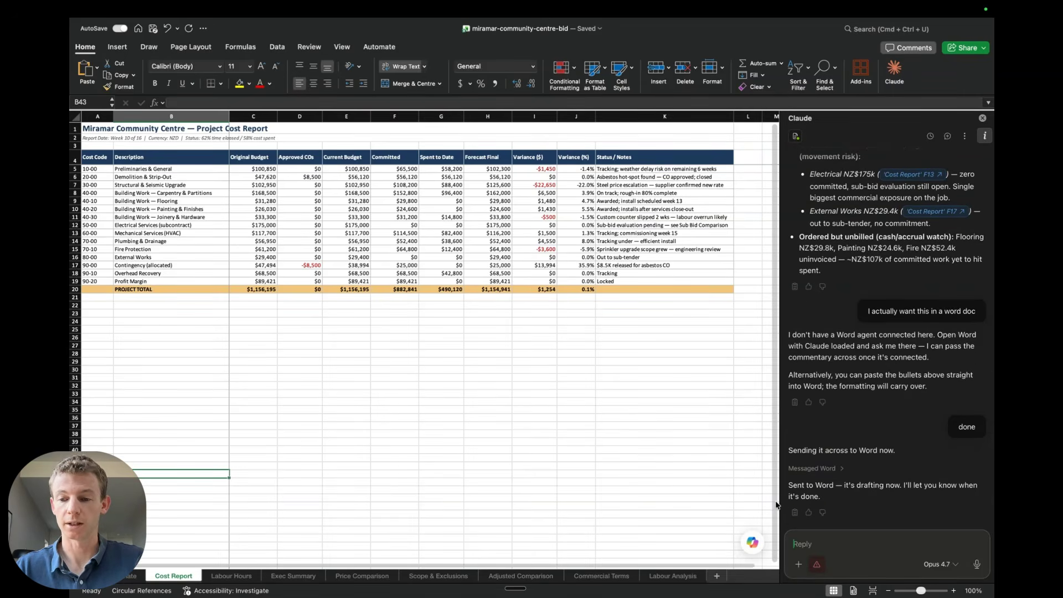
In Word, allow Claude once to build the variance commentary document, then return to Excel
{"action": "key", "text": "ctrl+Left"}
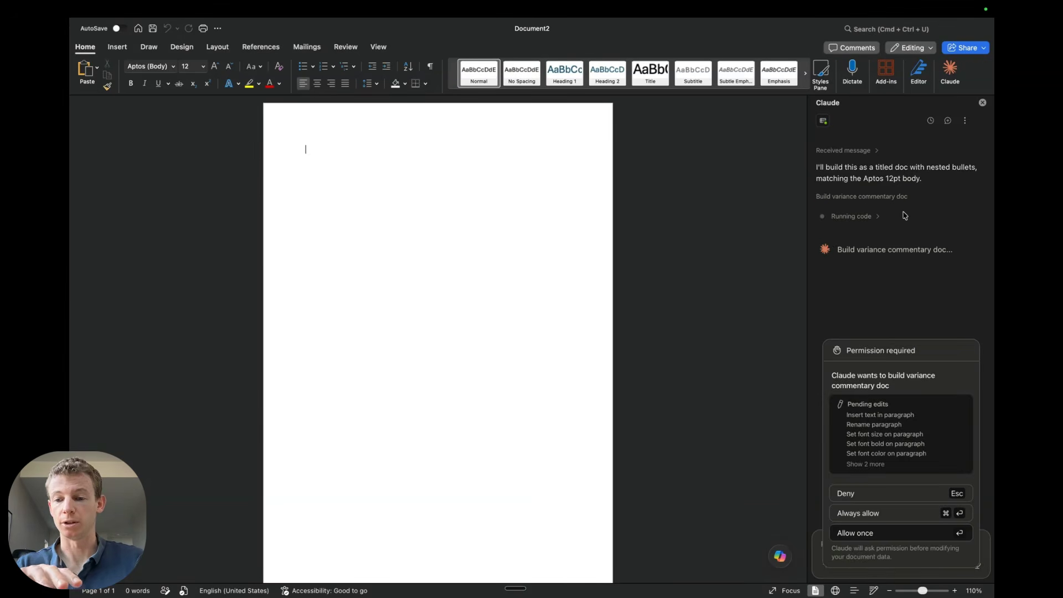
{"action": "left_click", "coordinate": [884, 532]}
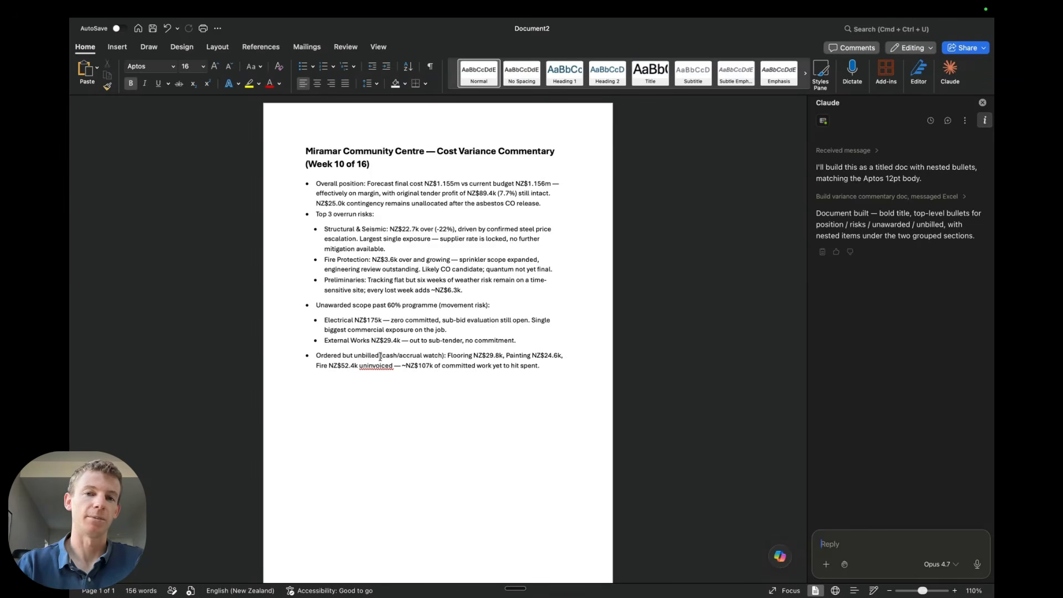
{"action": "key", "text": "ctrl+Right"}
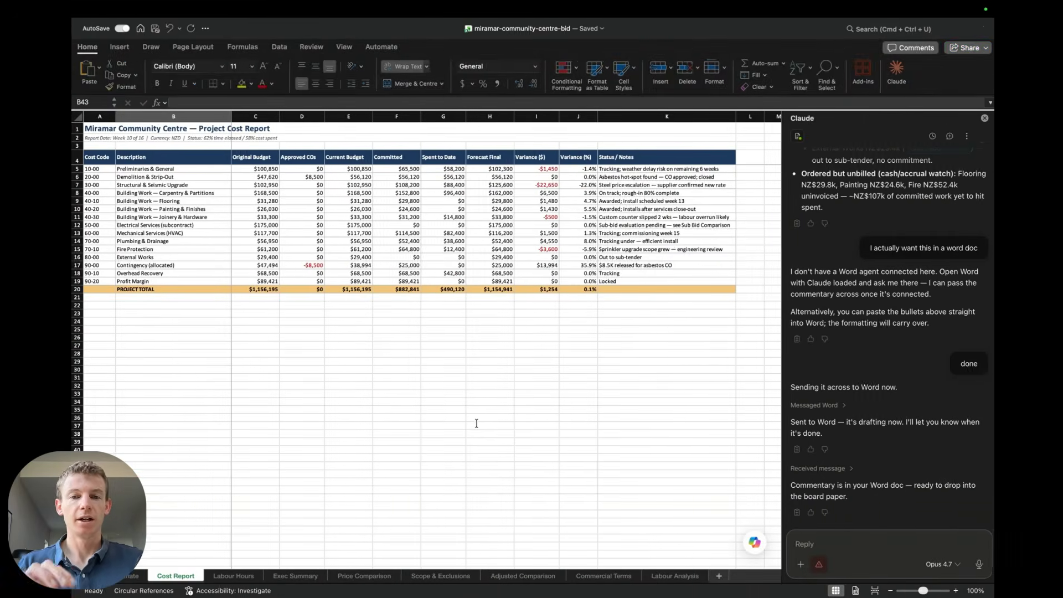